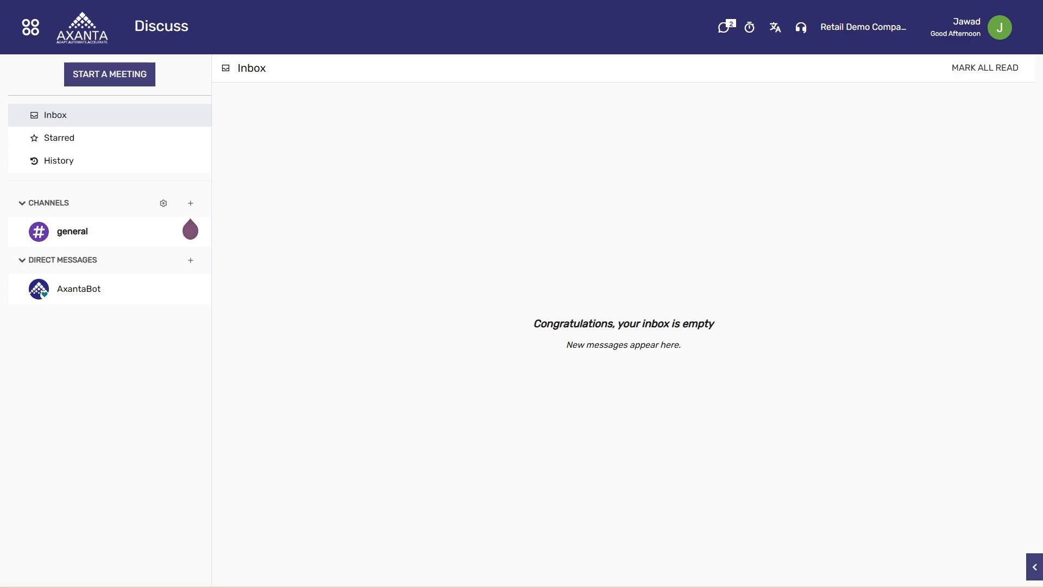
- Open the customer list in the Accounting application
left_click(30, 27)
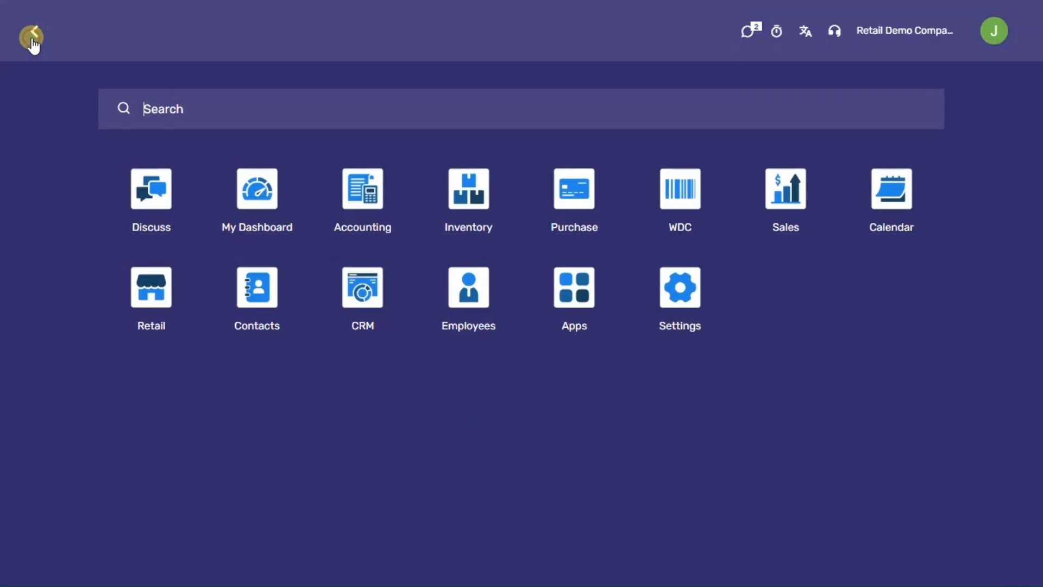
left_click(363, 187)
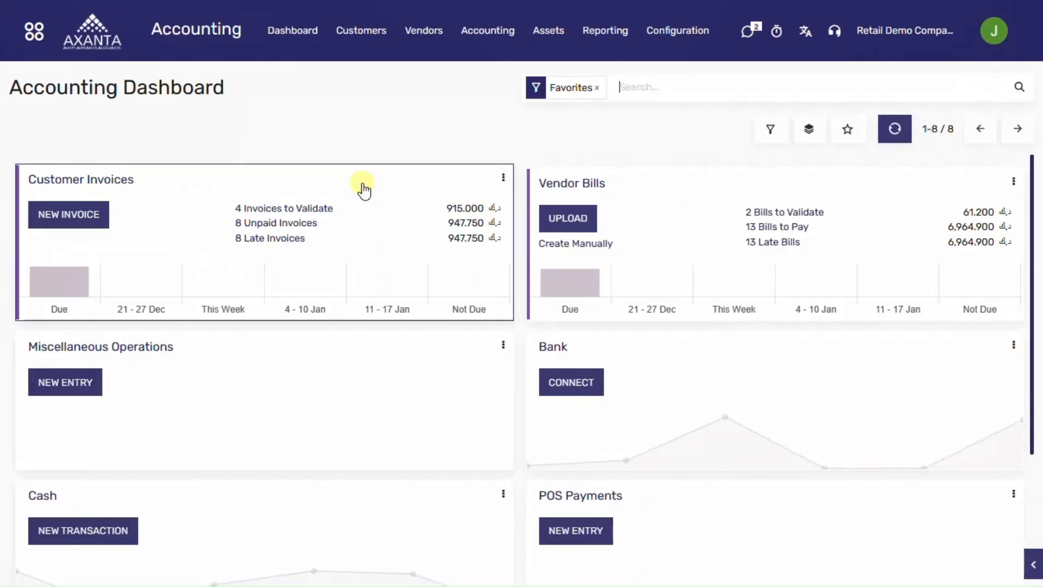
left_click(354, 19)
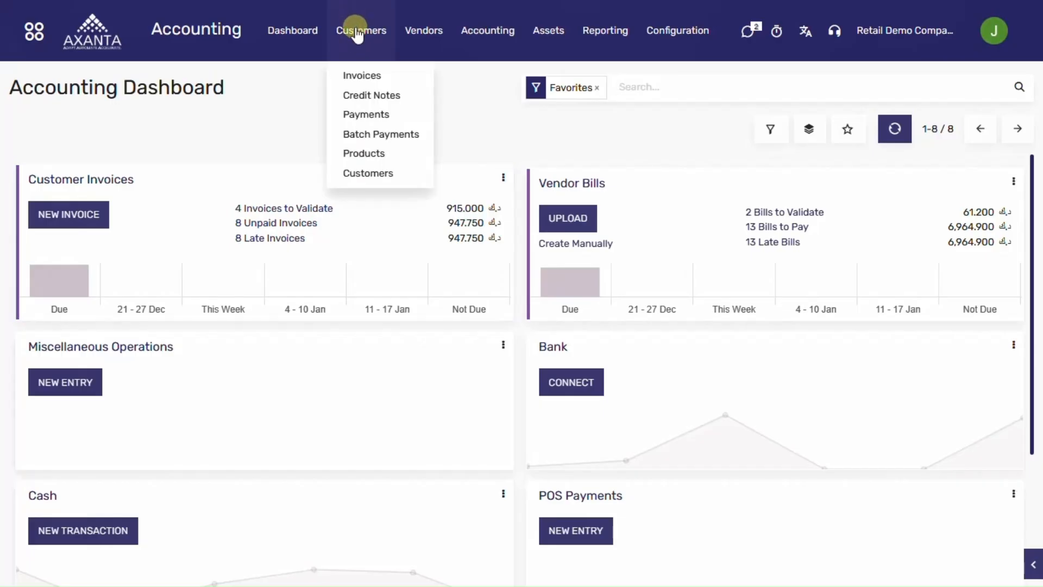
left_click(368, 174)
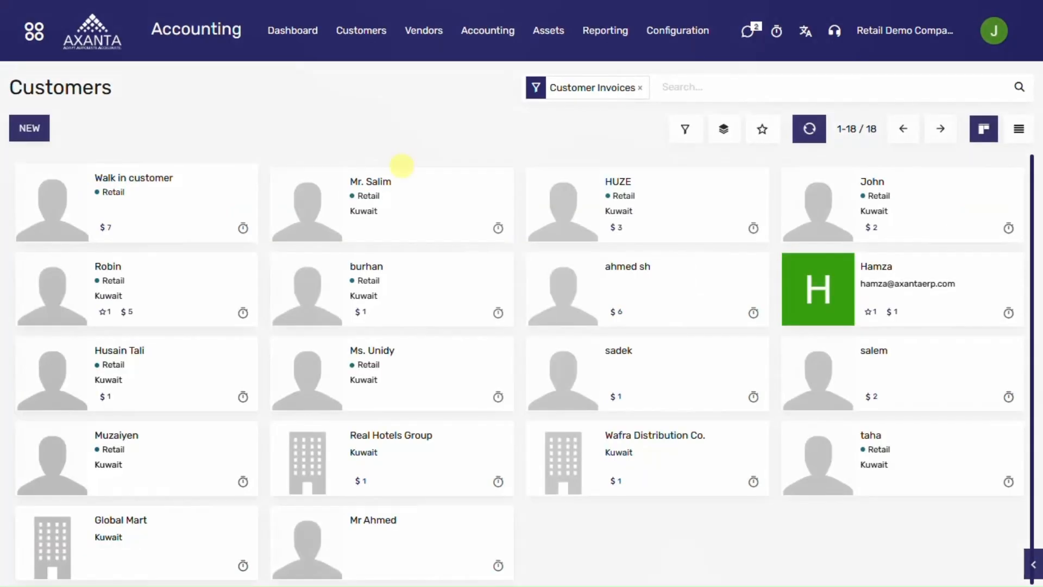
- Start a new customer record of type Company and name it Global Mart
left_click(43, 129)
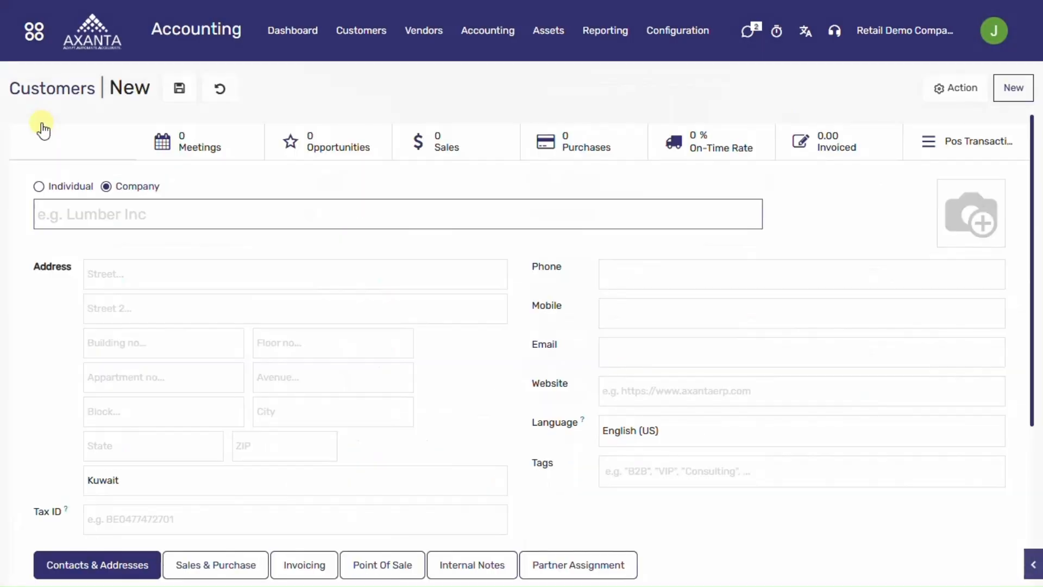
left_click(39, 186)
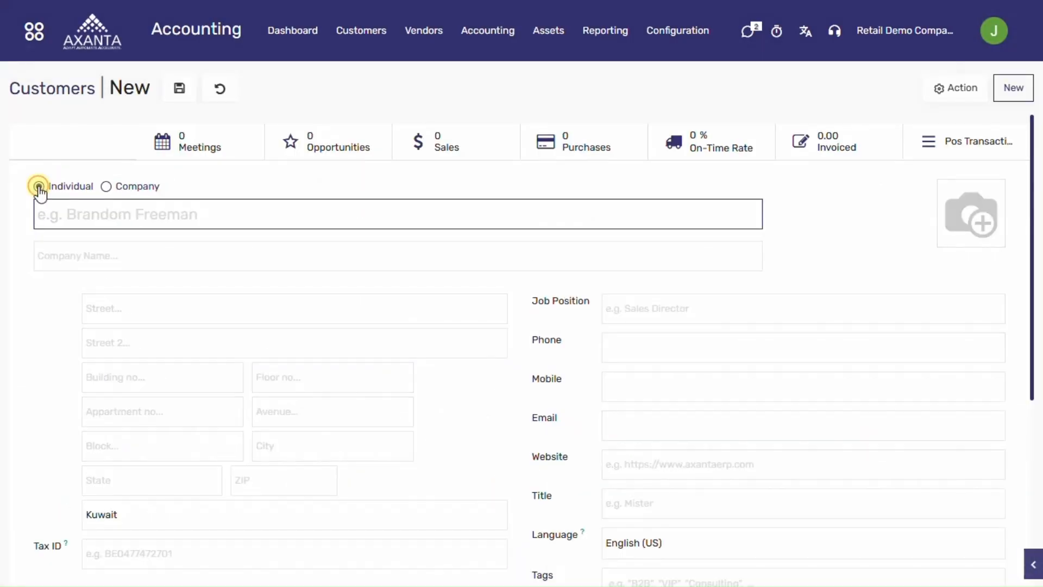
left_click(106, 187)
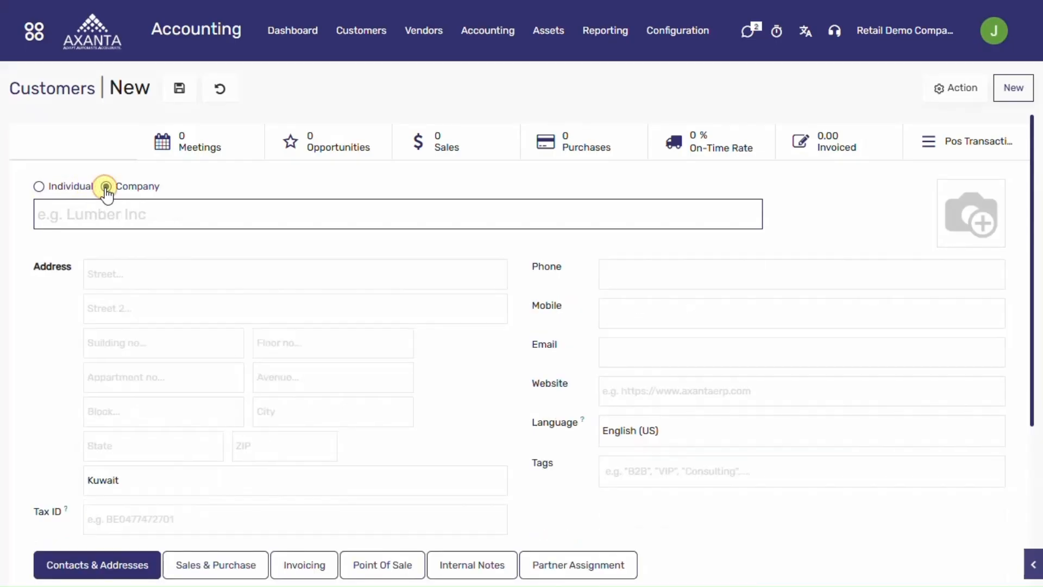
left_click(64, 207)
type("G")
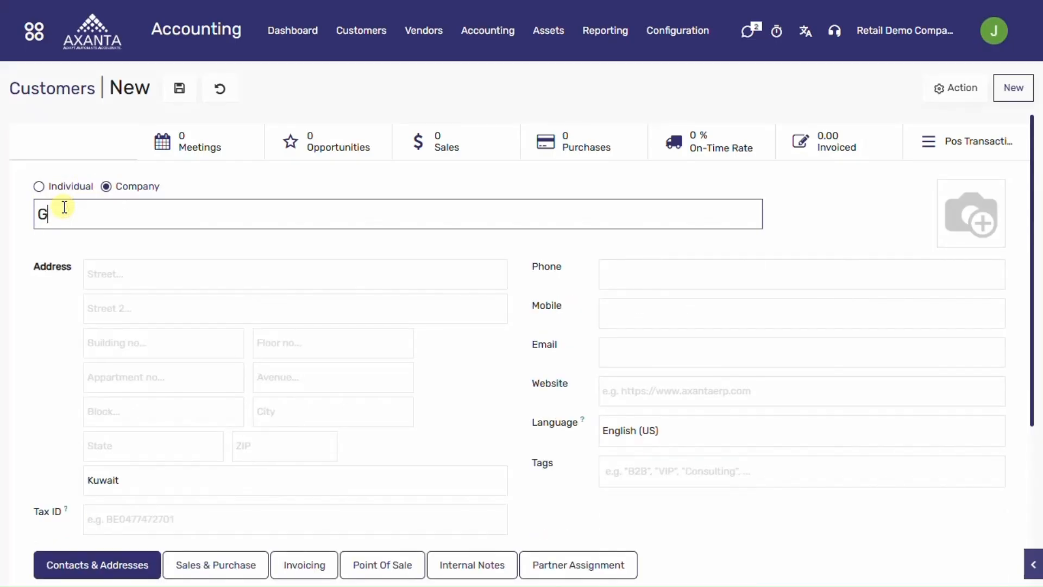
type("lobal Mart")
- Review the new customer's address and contact fields and the additional address form, discarding that form without entering anything
left_click(209, 277)
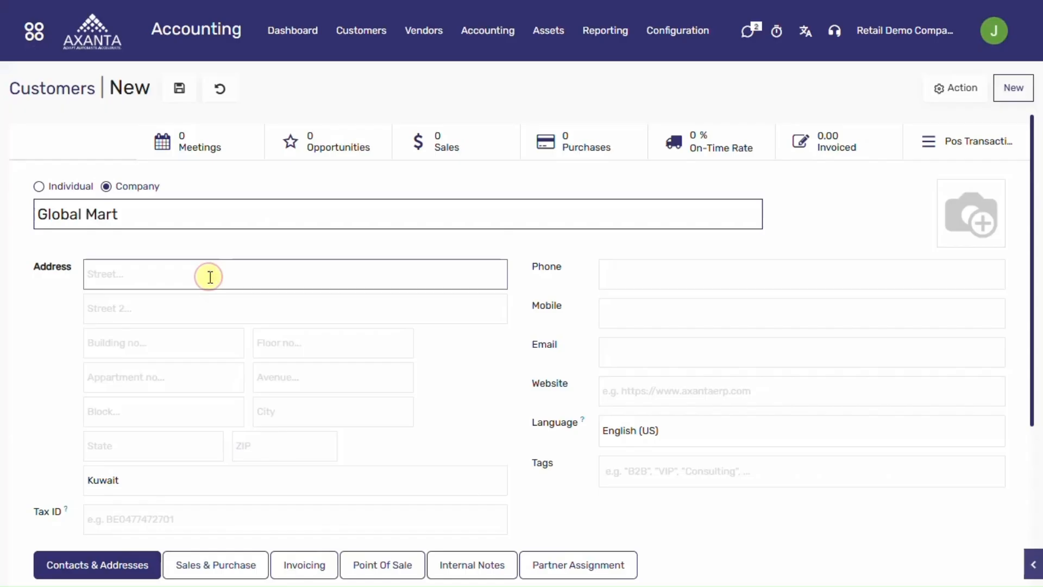
left_click(652, 276)
left_click(663, 315)
left_click(646, 343)
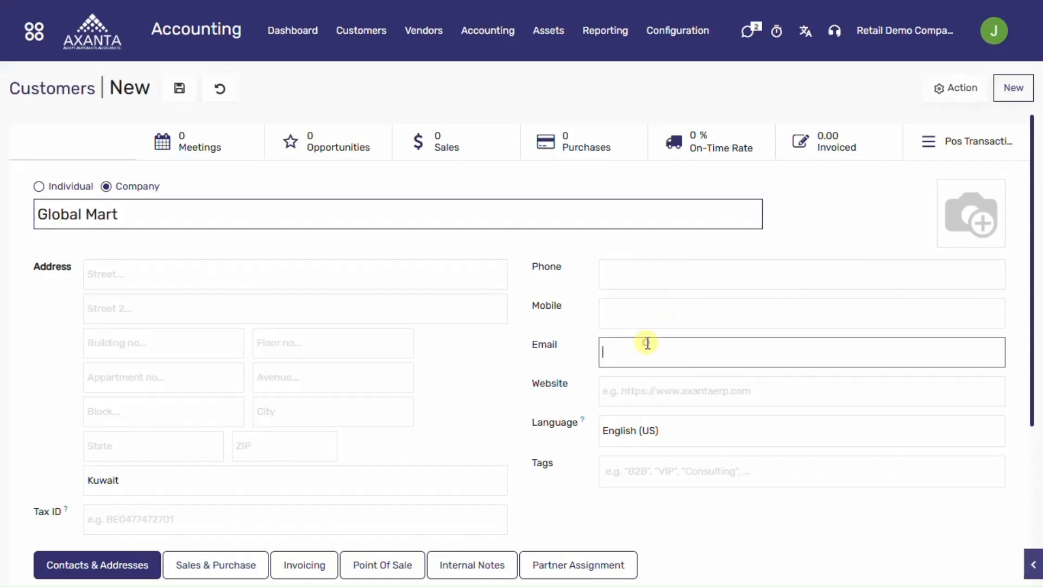
scroll(647, 343, "down", 1)
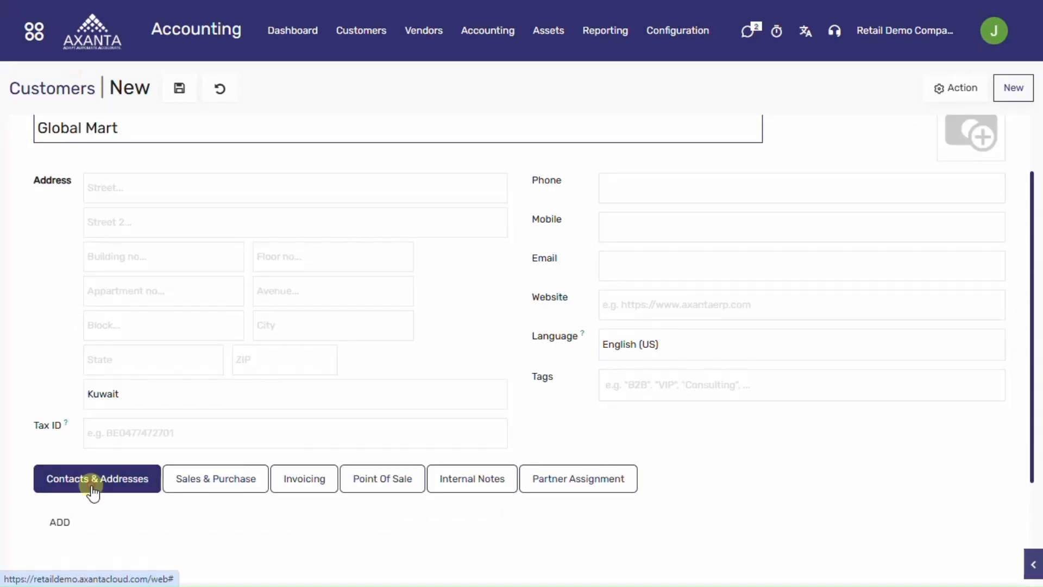
left_click(60, 522)
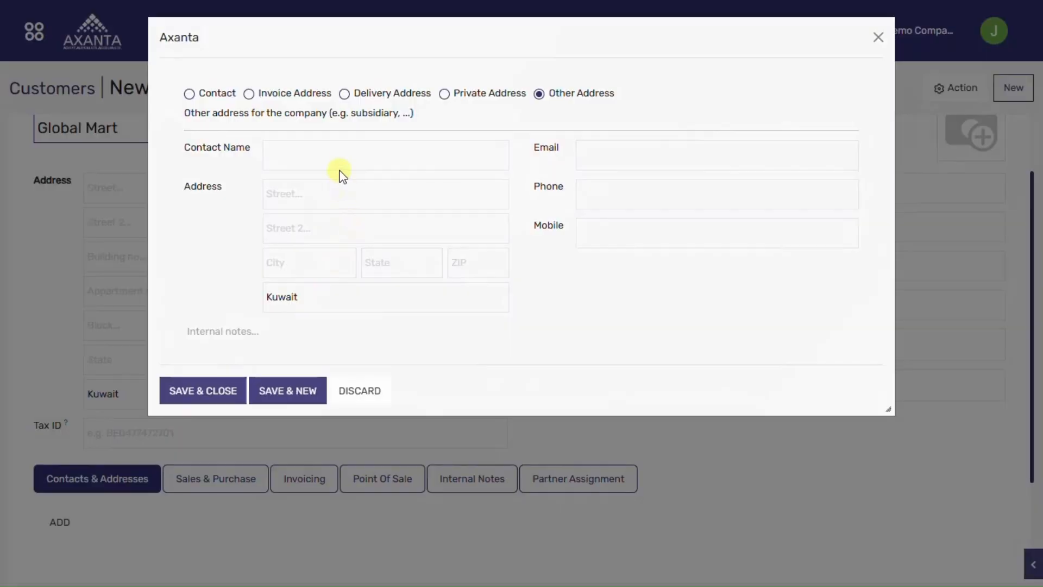
left_click(364, 394)
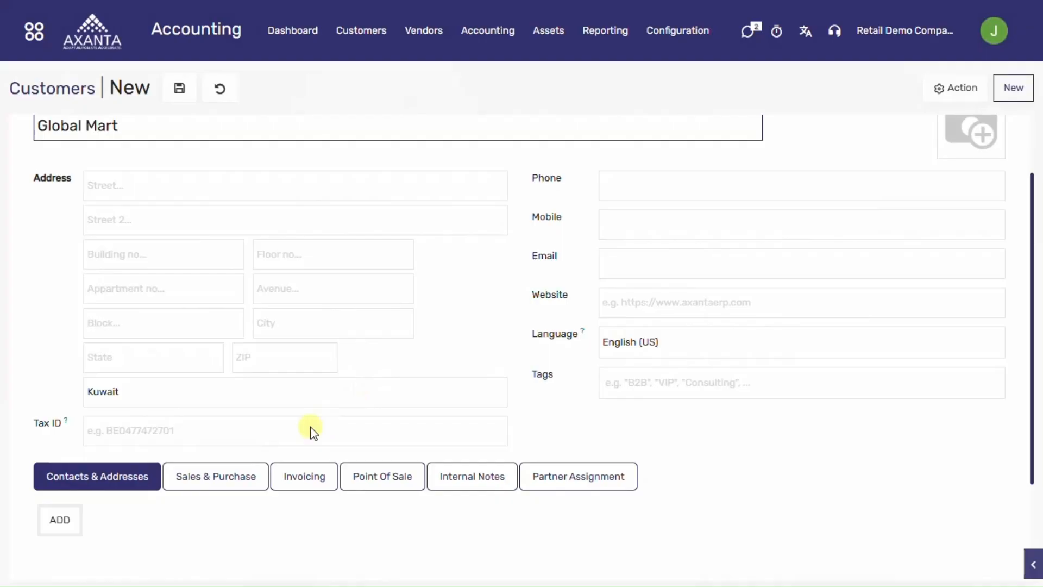
- Mark Global Mart as a vendor too, and assign Public Pricelist (KWD) and EUR as the supplier currency
left_click(234, 474)
scroll(234, 474, "down", 3)
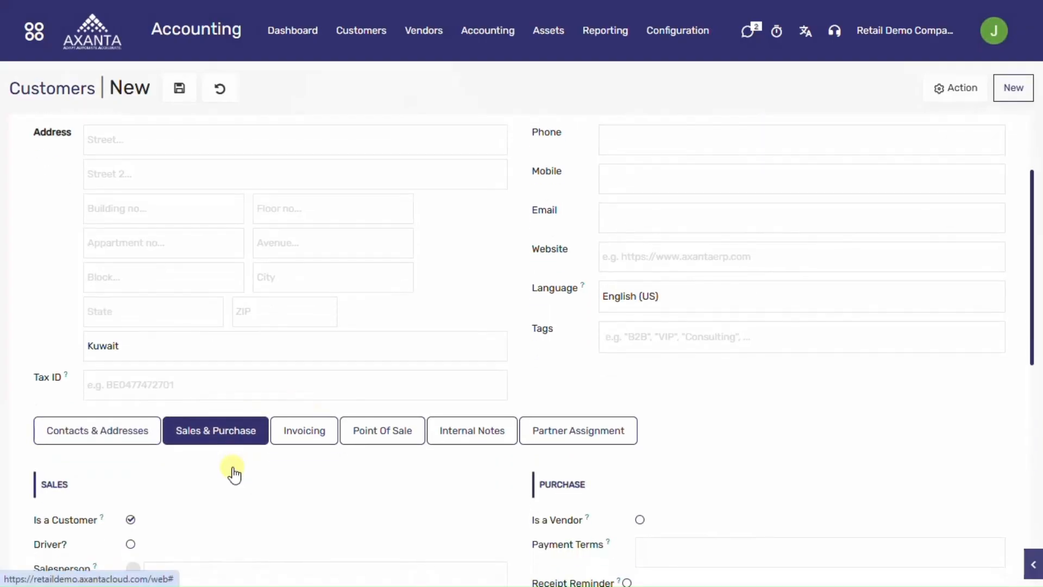
scroll(234, 473, "down", 3)
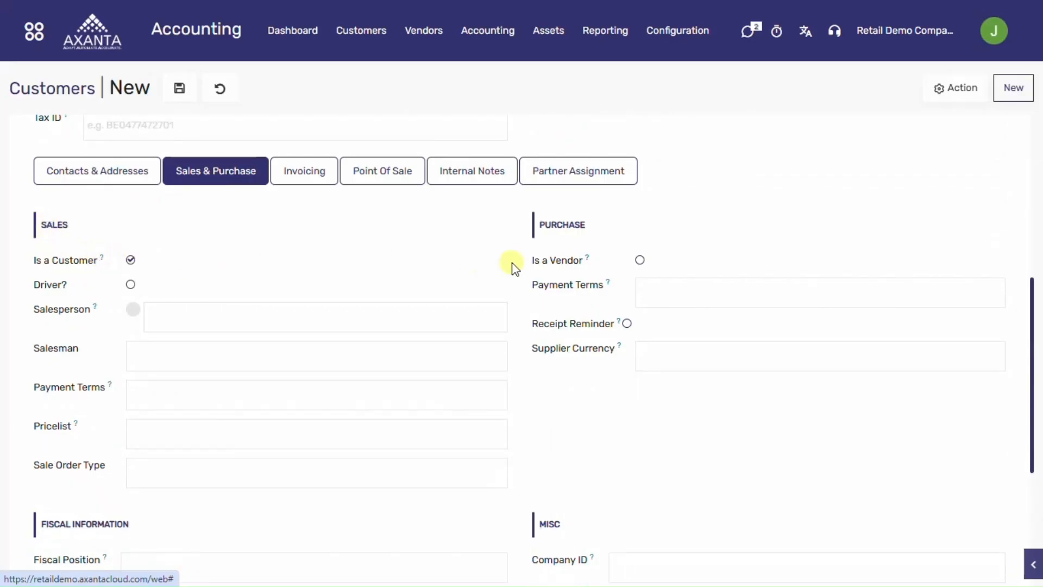
left_click(639, 261)
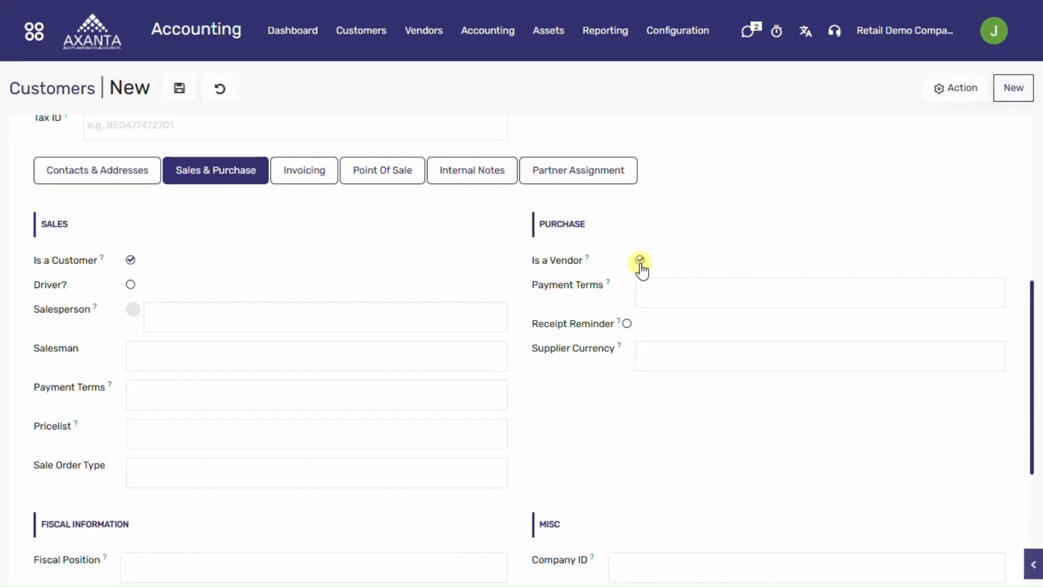
left_click(390, 440)
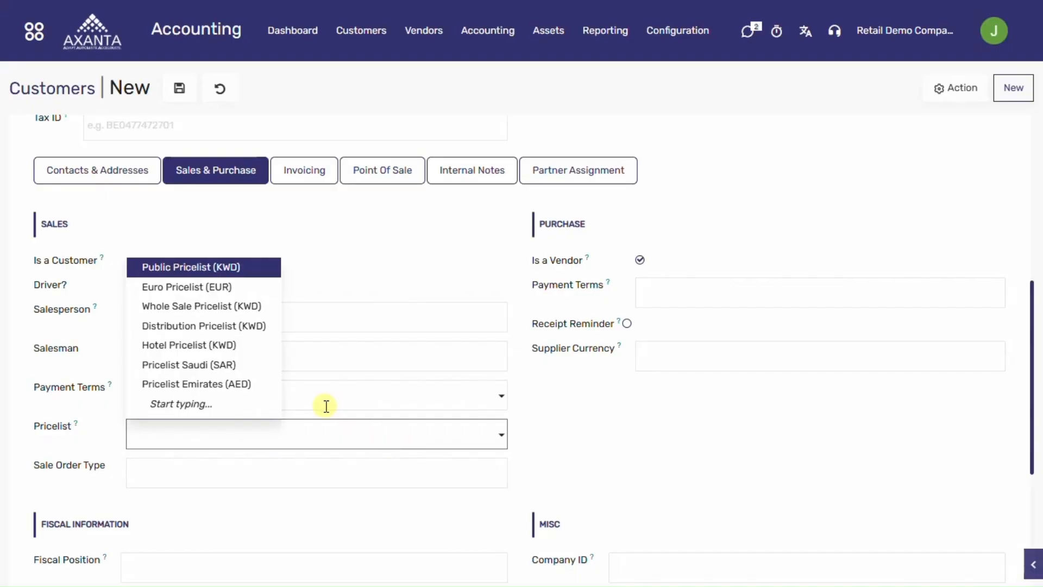
left_click(258, 267)
left_click(655, 352)
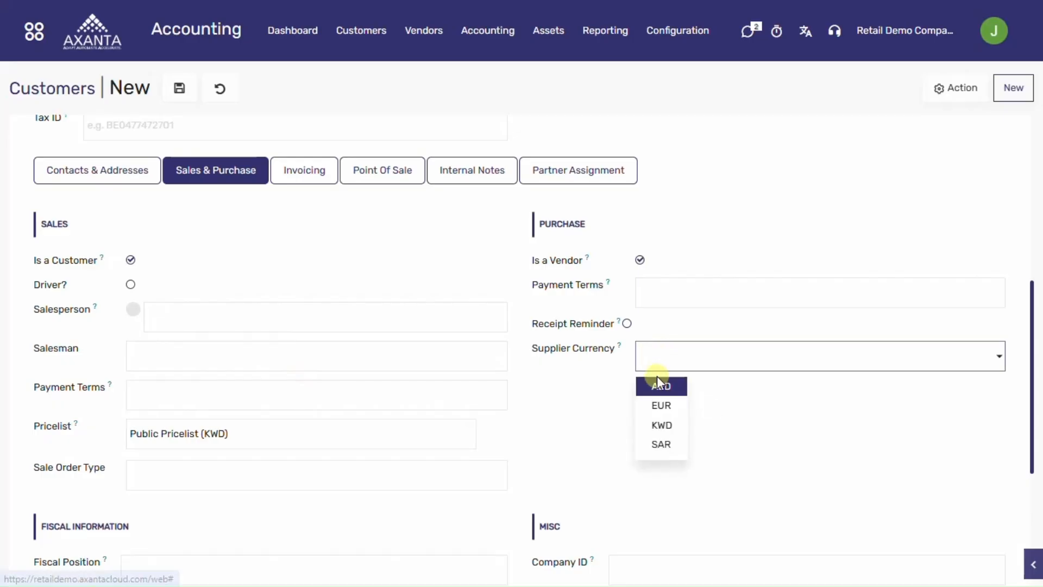
left_click(661, 407)
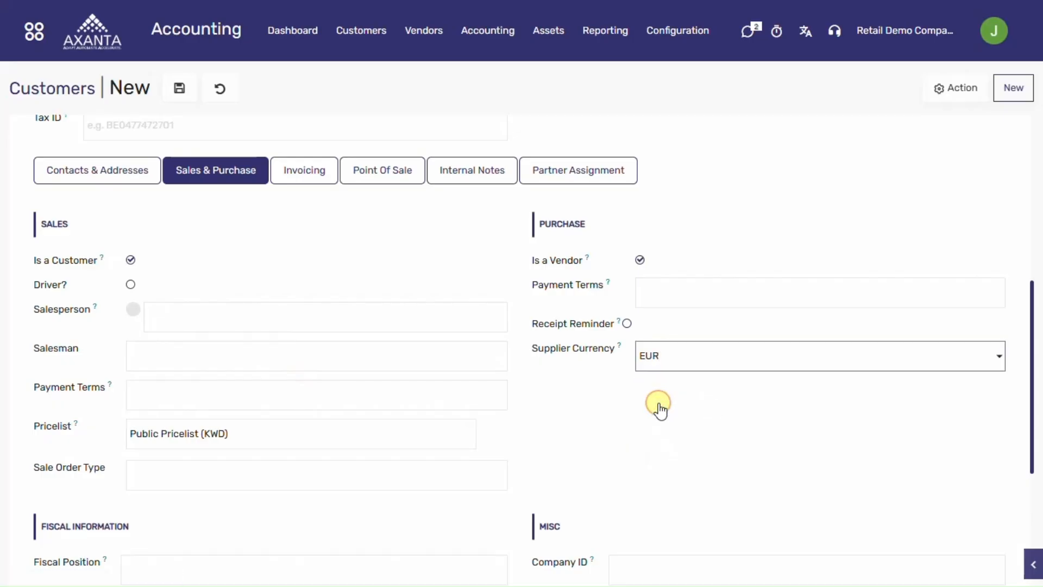
- Enable Partner Limit and Stop credit in Global Mart's credit limits, and save the customer record
left_click(304, 179)
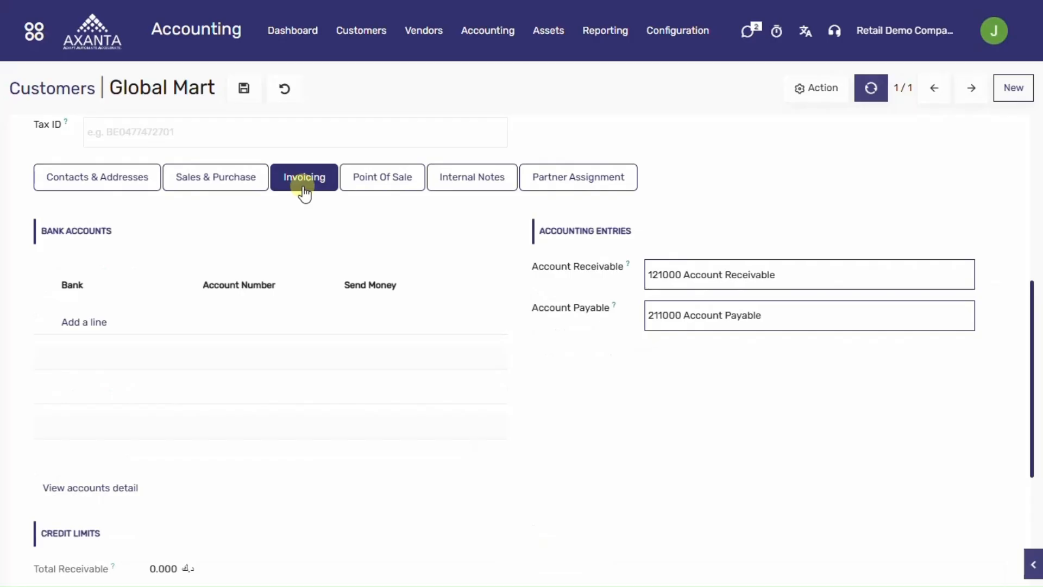
scroll(304, 193, "down", 2)
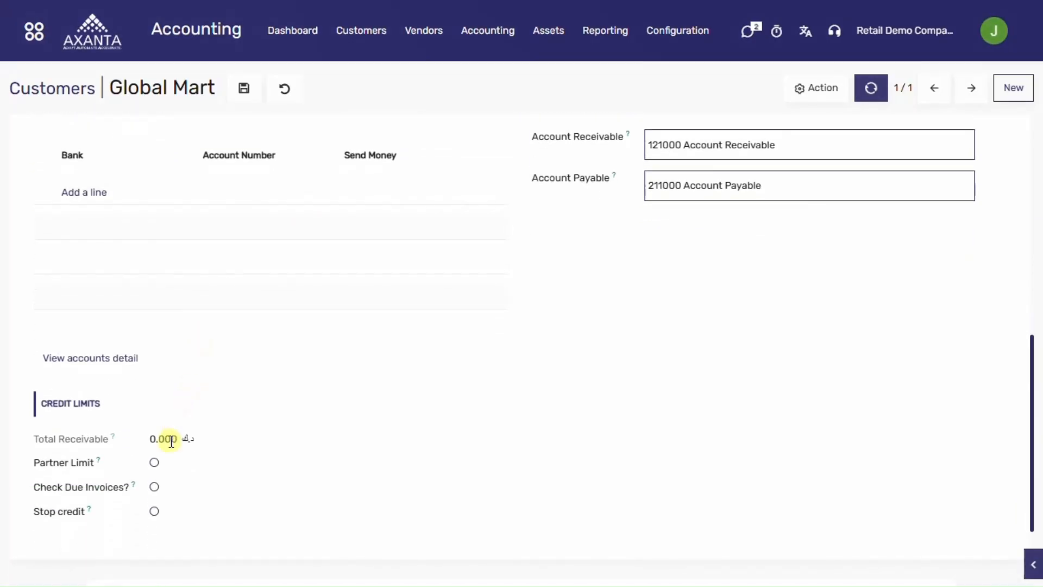
left_click(157, 461)
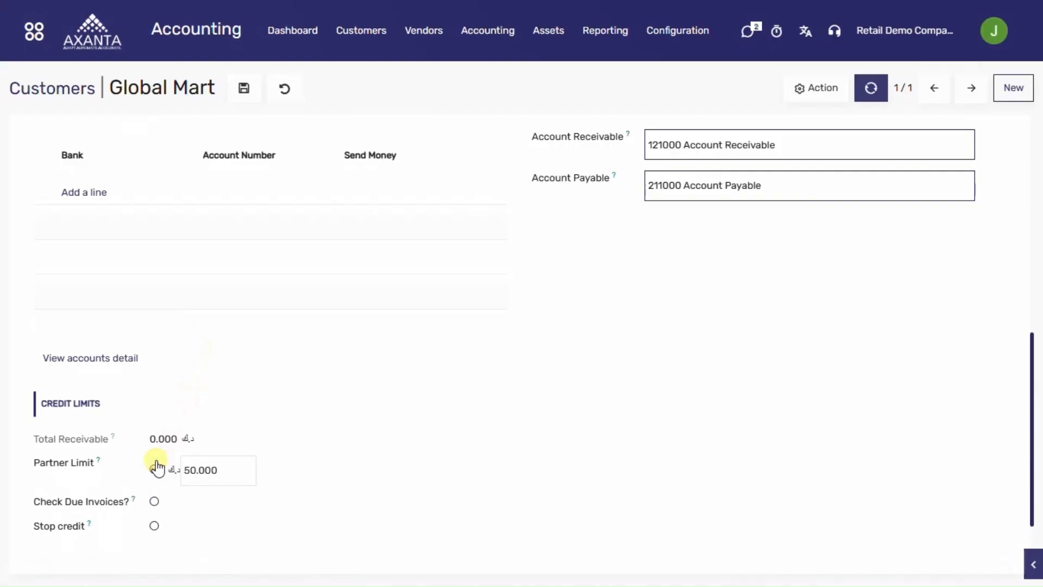
left_click(155, 525)
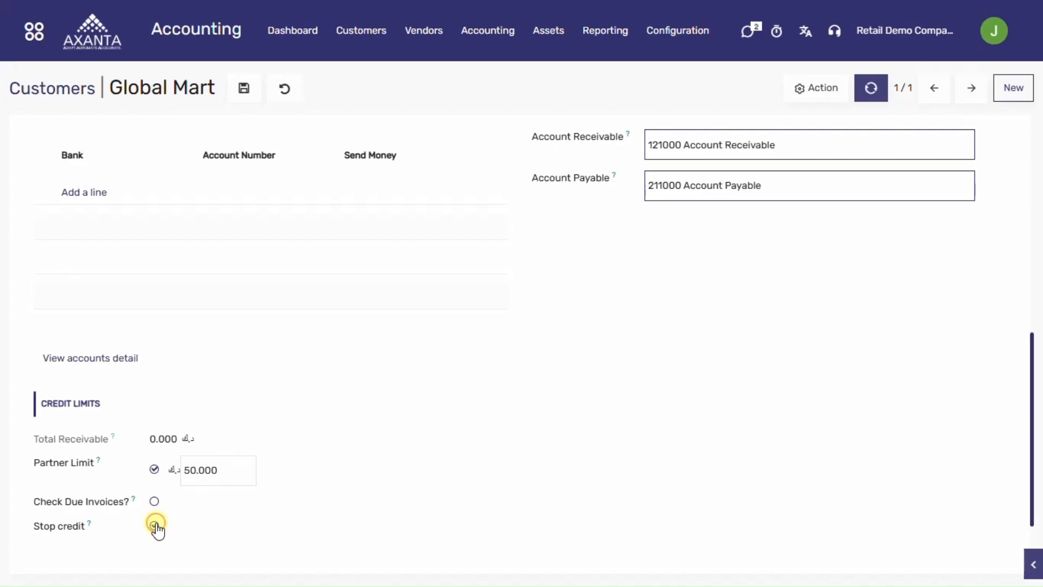
left_click(243, 89)
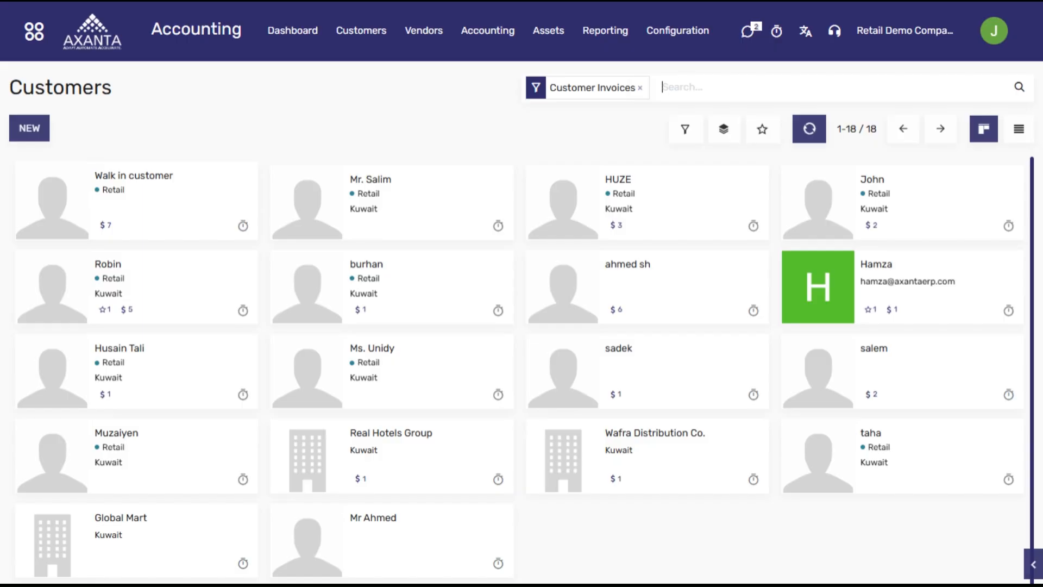
- Start a record import from the unfiltered customer list and download the import template for customers
key("BackSpace")
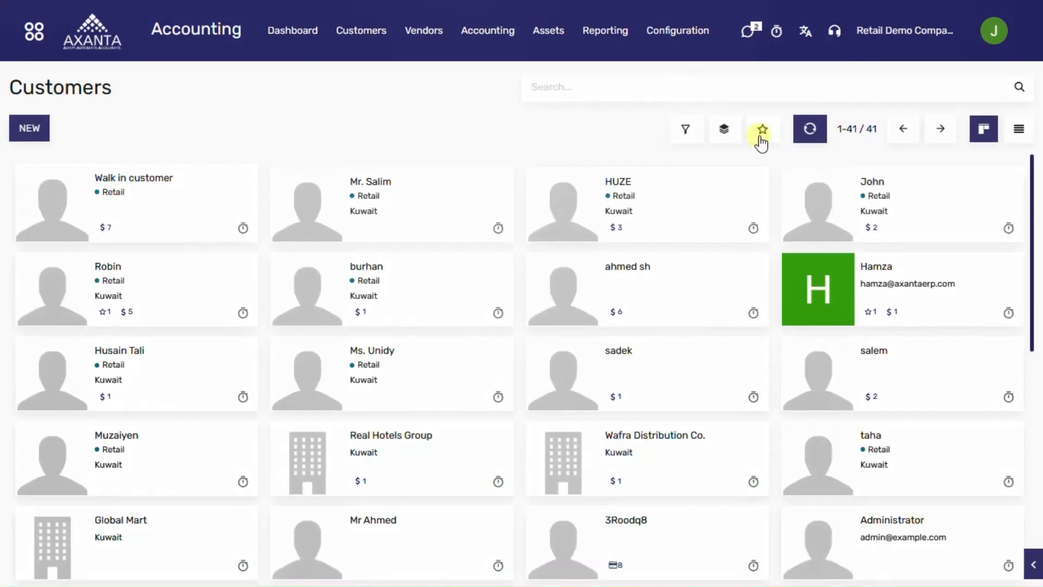
left_click(762, 131)
left_click(773, 168)
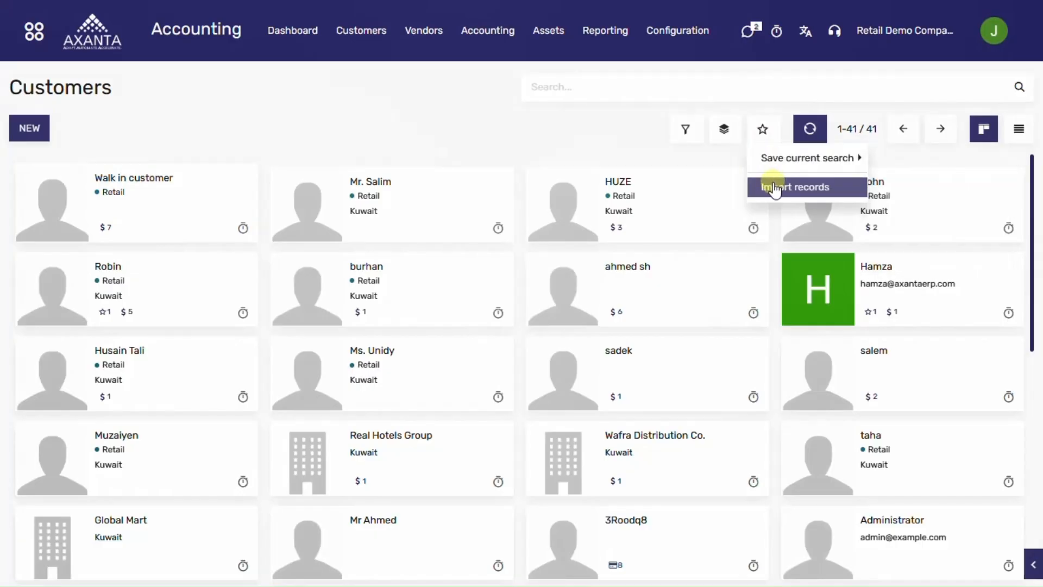
left_click(774, 188)
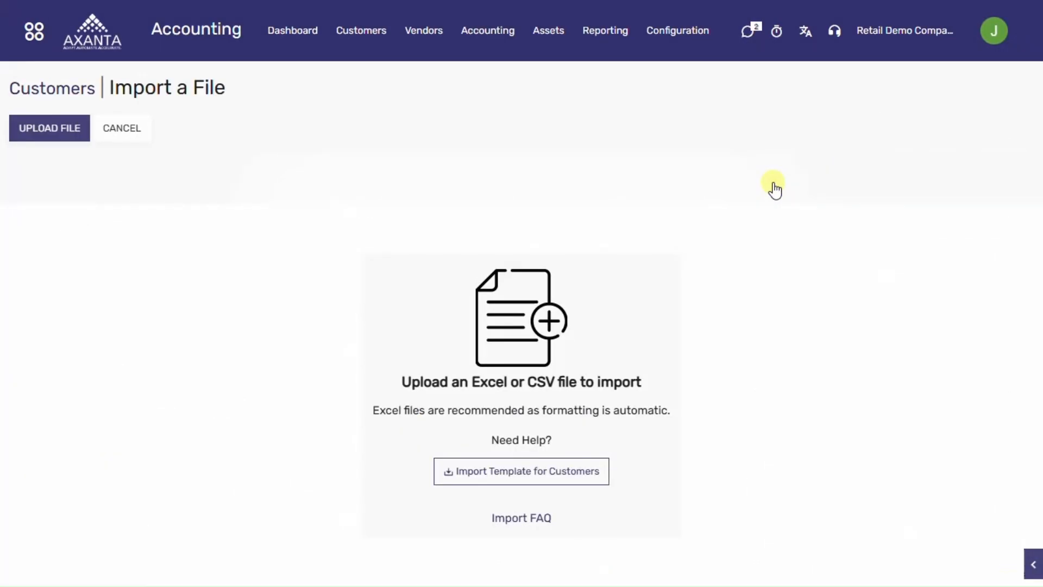
left_click(540, 466)
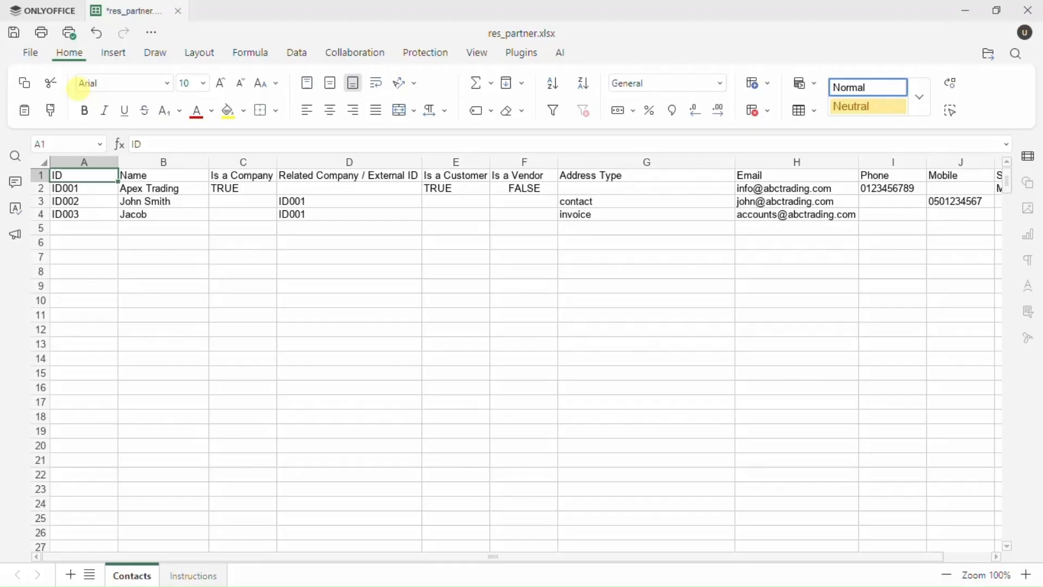
- Examine the header row of the customer import template, column by column from the name through the address fields
key("Right")
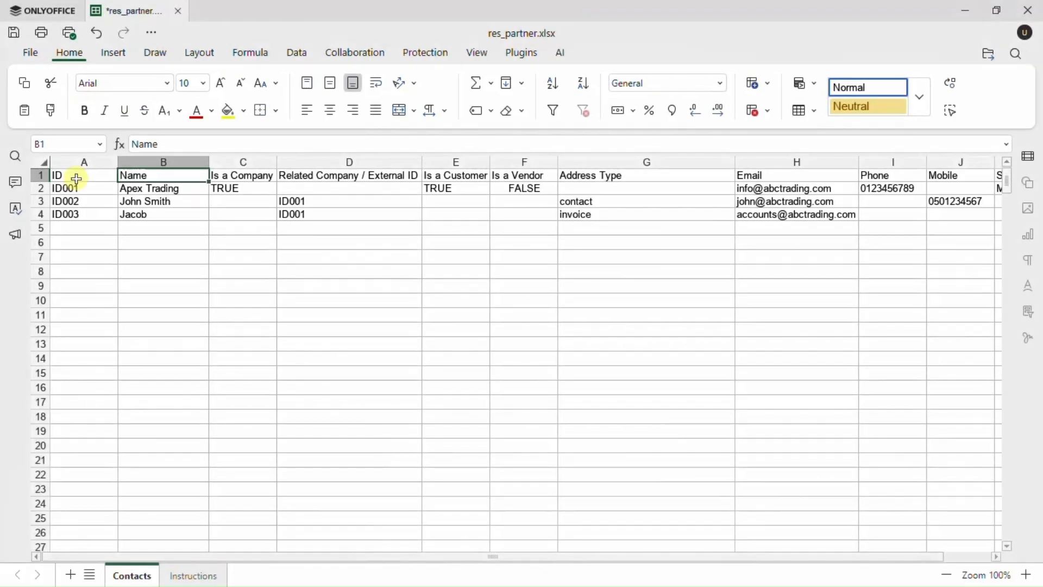
key("Right")
key("Right")
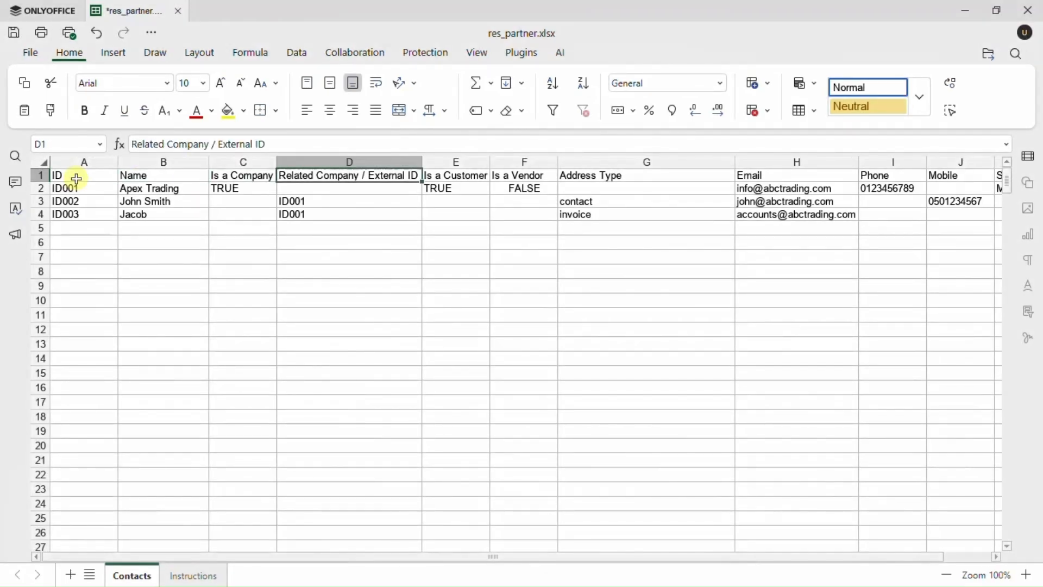
key("Right")
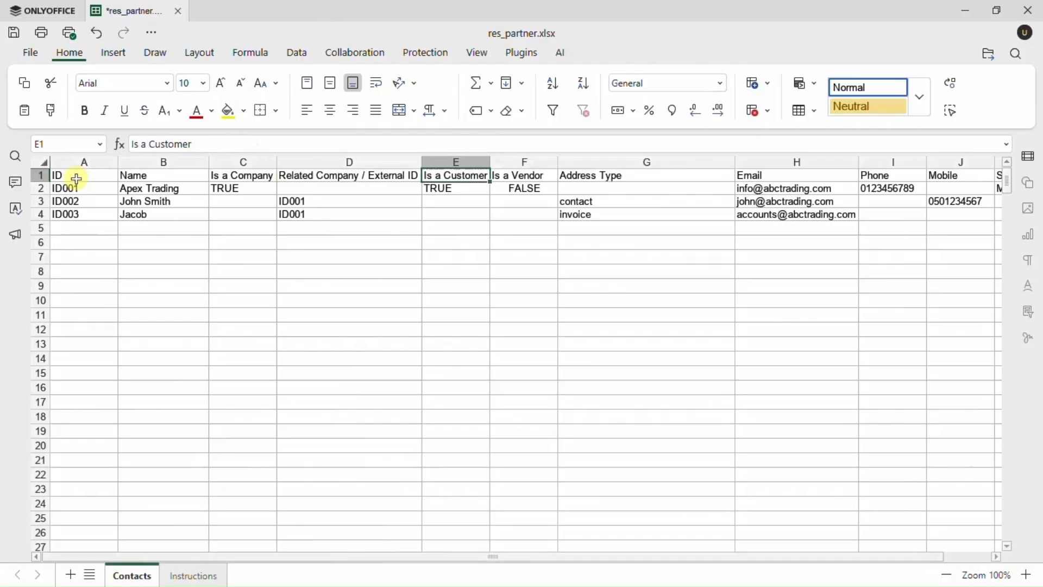
key("Right")
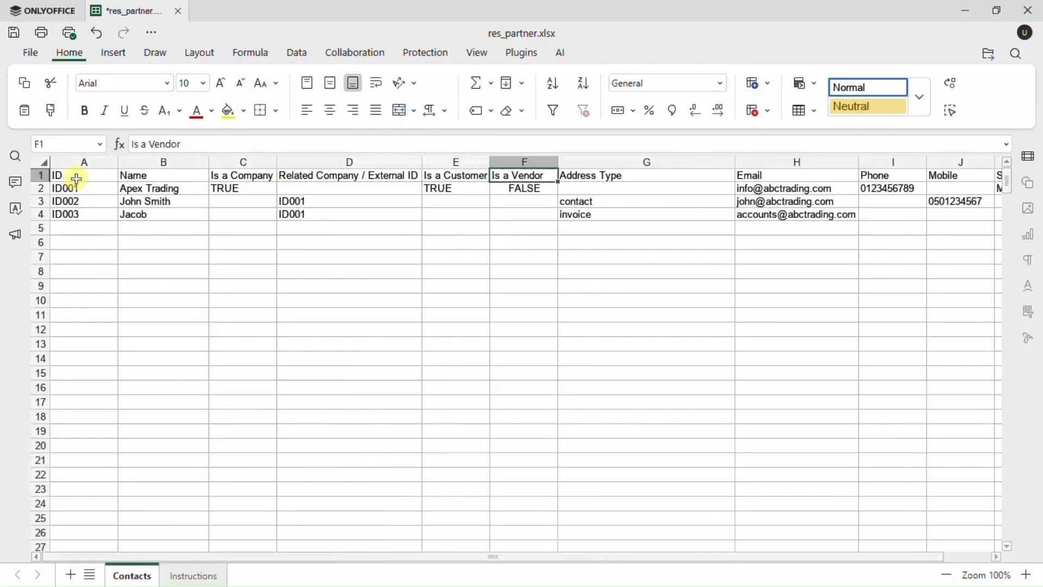
key("Right")
key("Right")
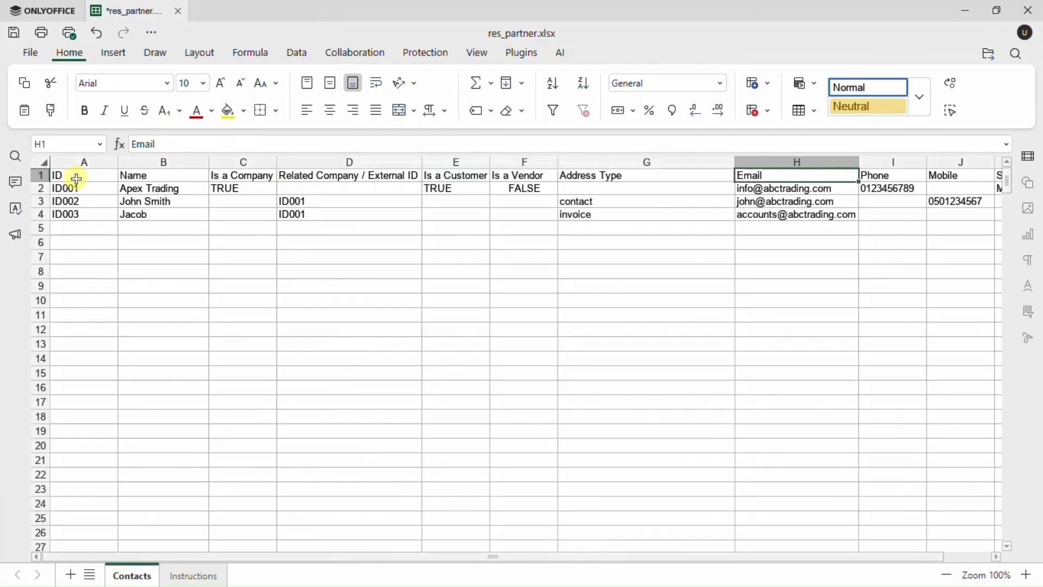
key("Right")
key("Right")
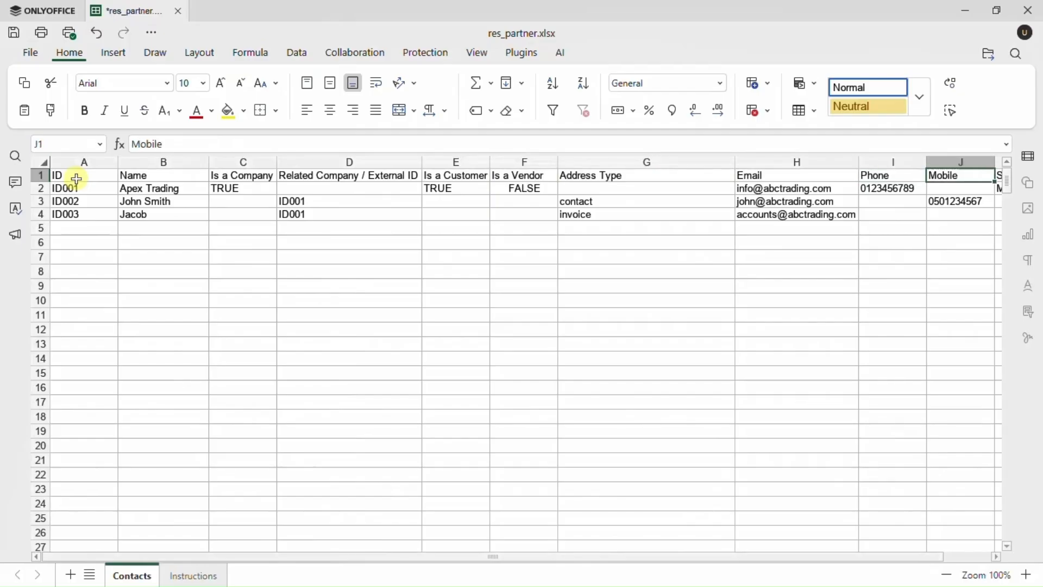
key("Right")
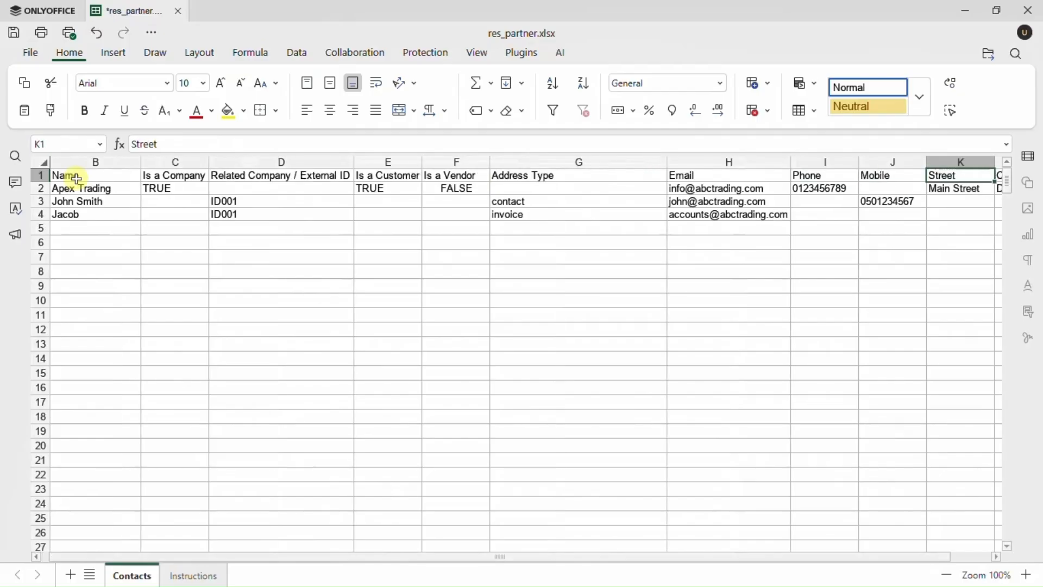
key("Right")
key("Right")
- Review the sample company row, checking its ID, name, Is a Company, Is a Customer and Is a Vendor values
scroll(80, 180, "left", 3)
left_click(75, 192)
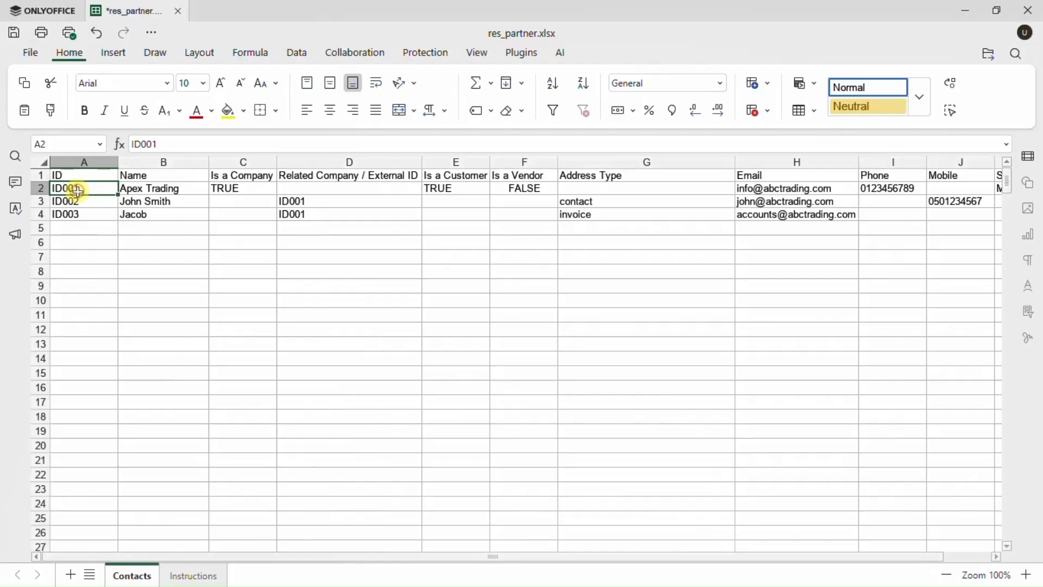
left_click(141, 189)
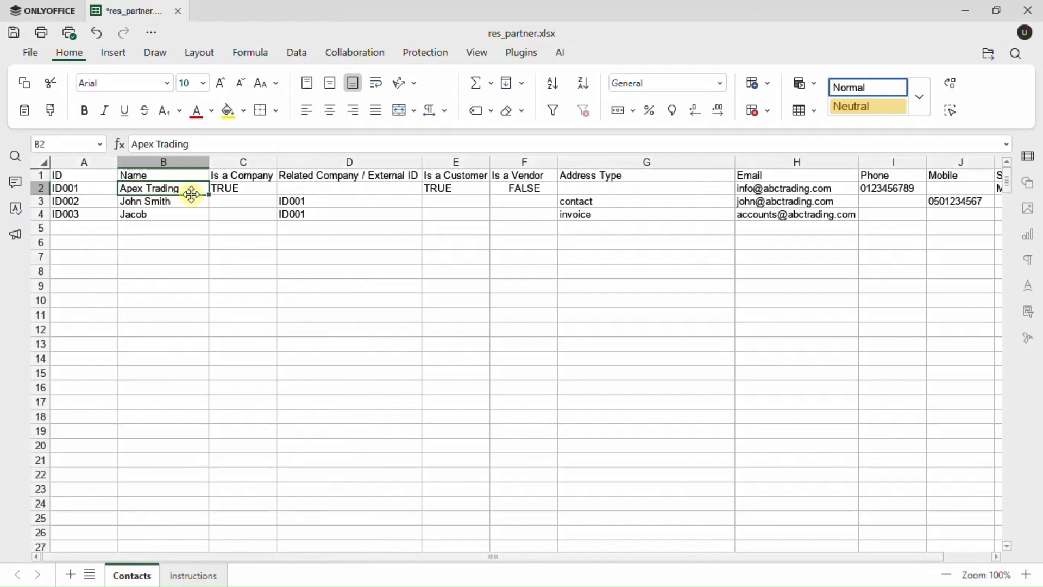
left_click(231, 189)
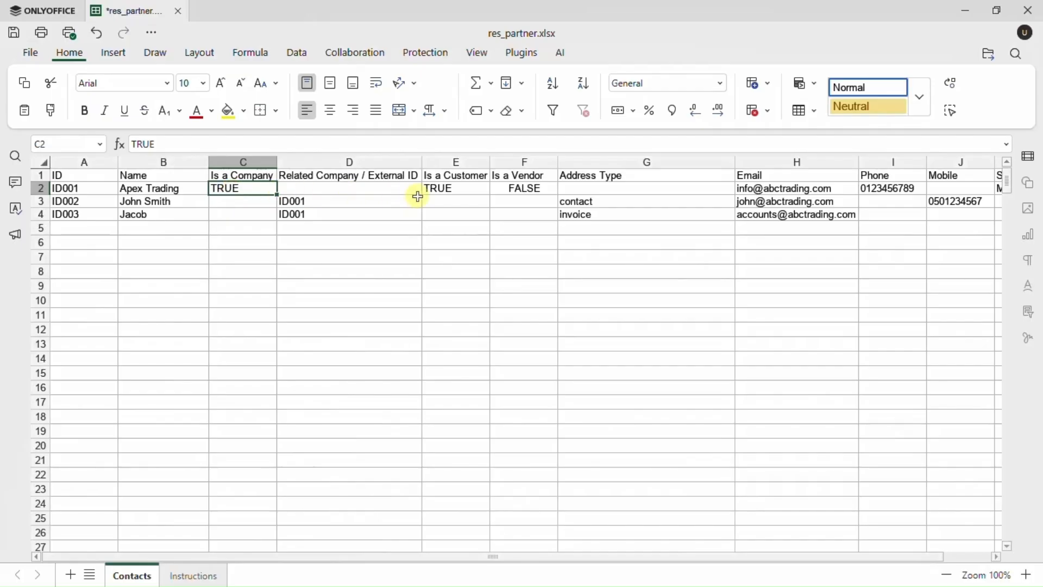
left_click(434, 189)
left_click(514, 190)
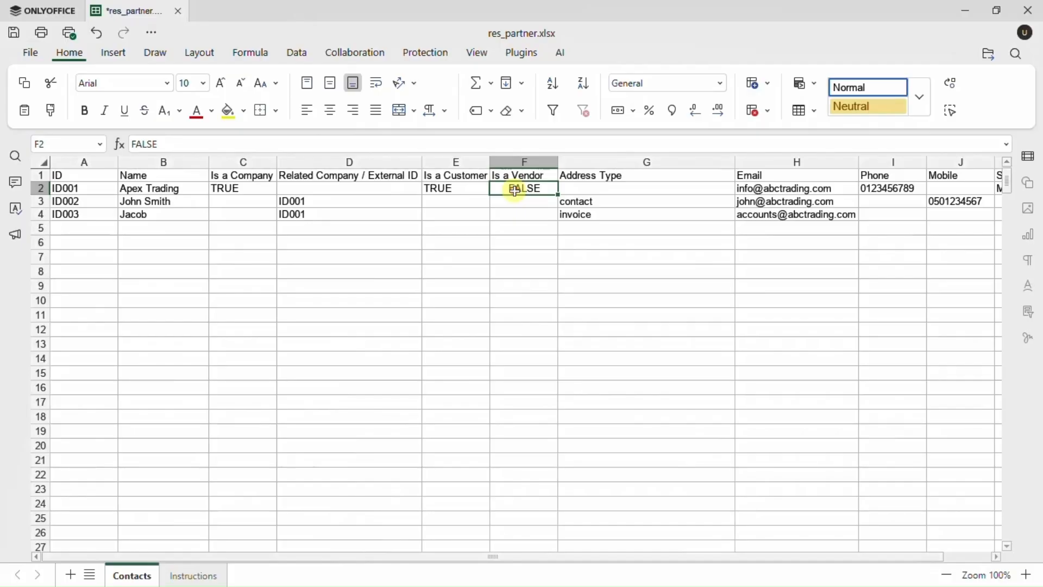
- Examine the sample contact row with ID002, comparing its related company ID with the company's ID and checking its address type and contact details
left_click(89, 201)
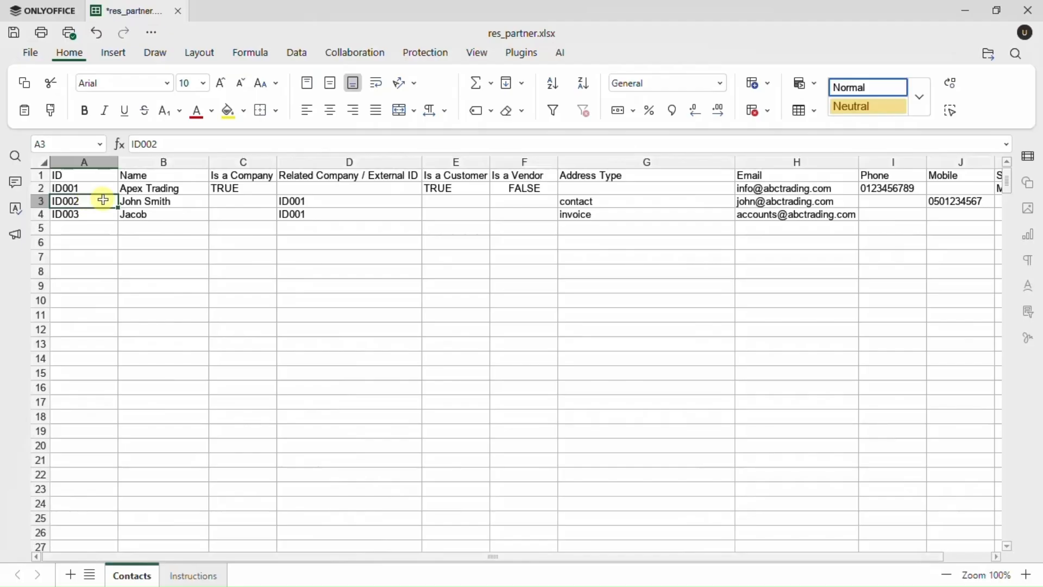
left_click(189, 203)
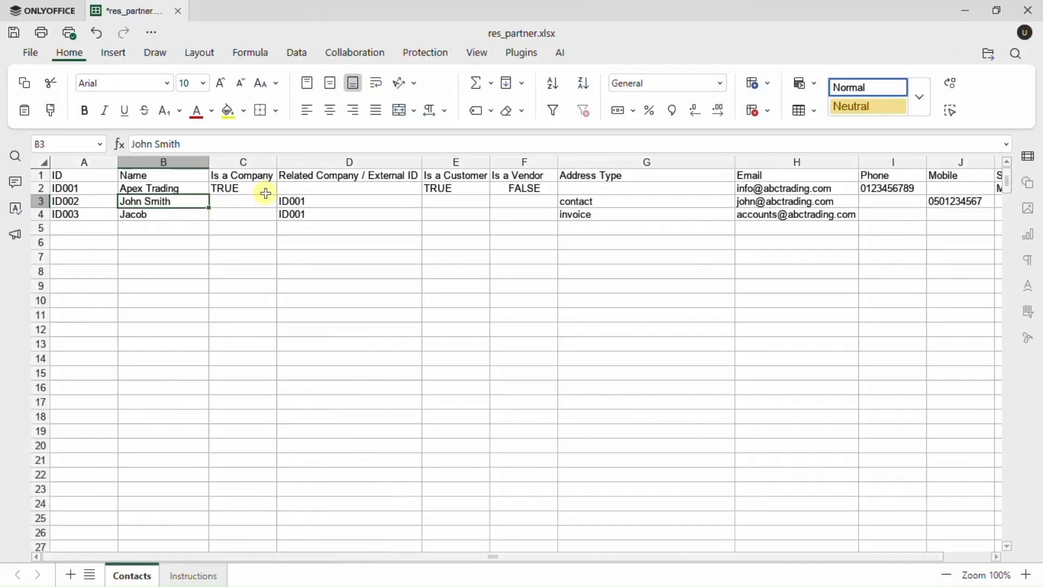
left_click(307, 202)
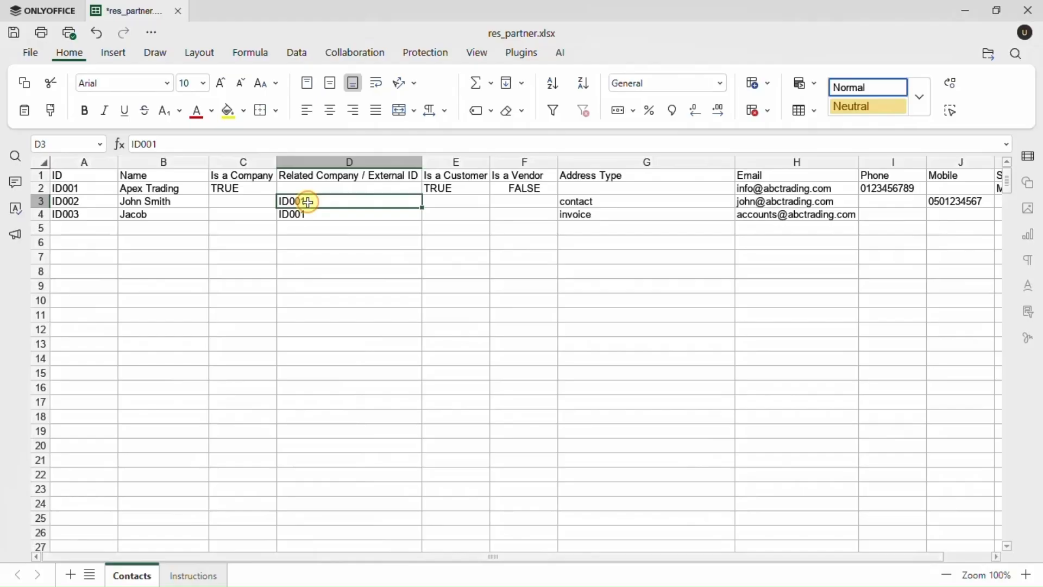
left_click(74, 190)
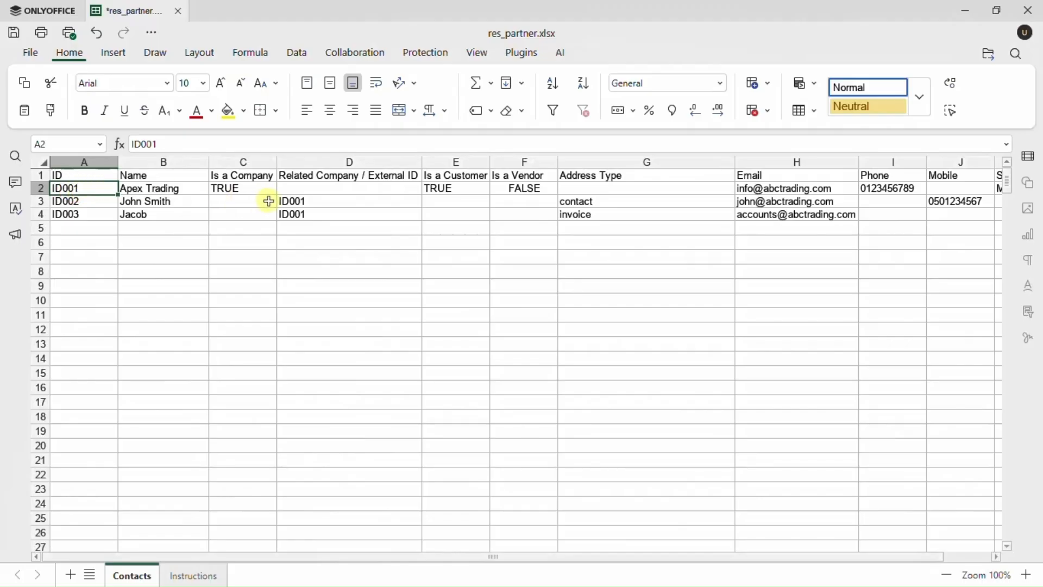
left_click(285, 205)
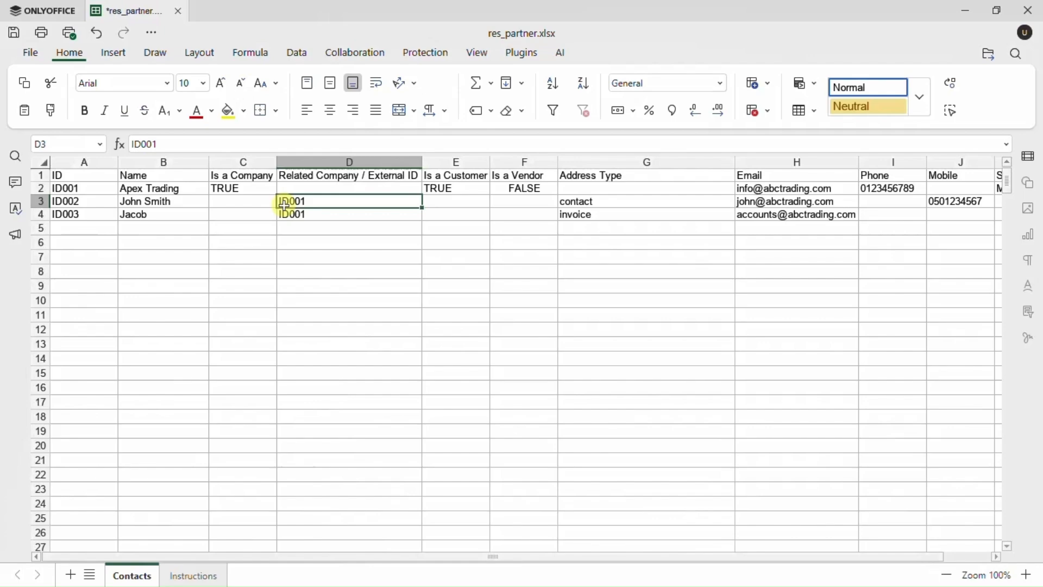
left_click(575, 203)
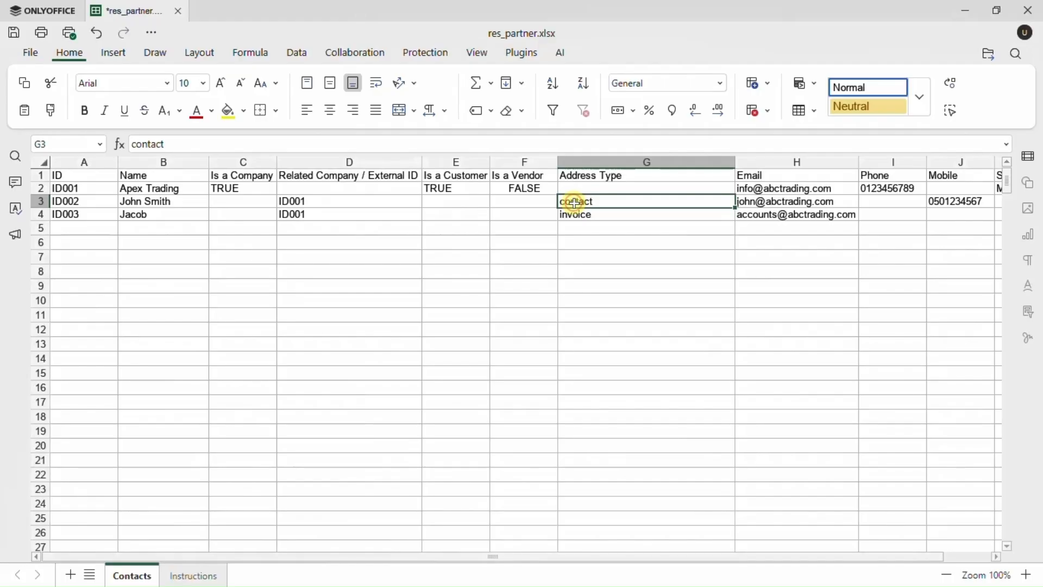
key("Tab")
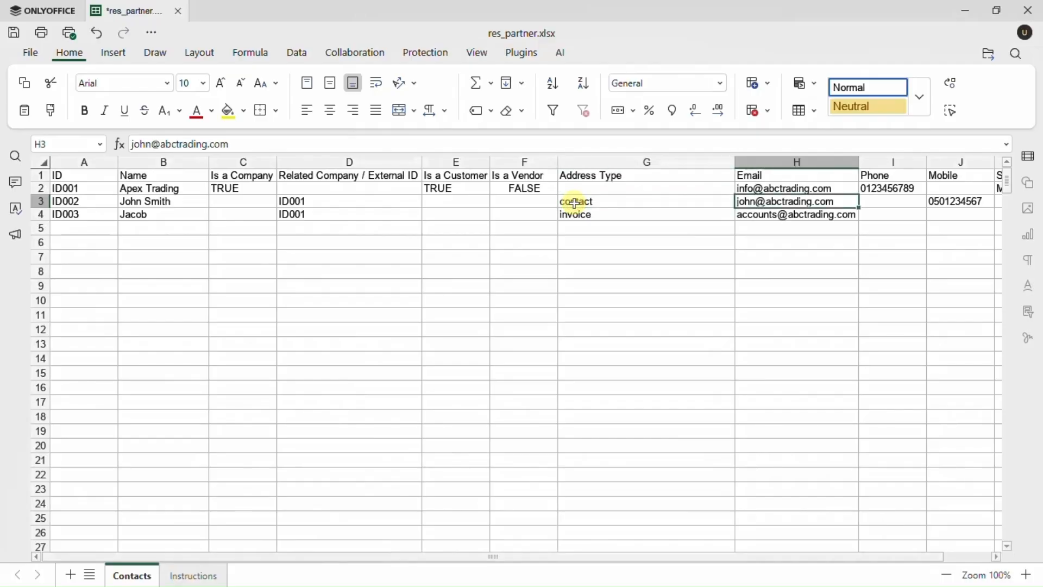
key("Tab")
key("Tab")
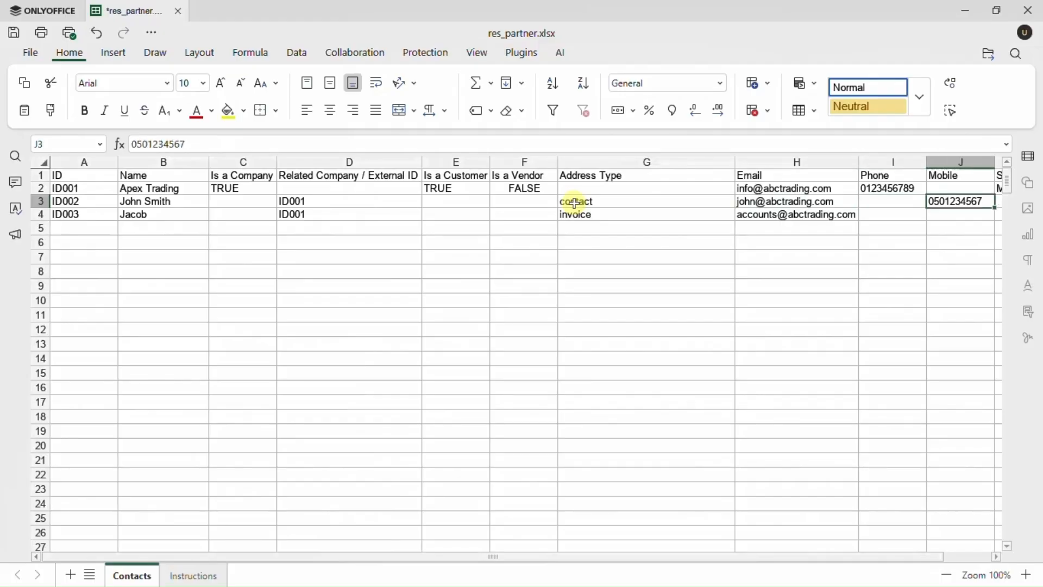
key("Tab")
key("Tab")
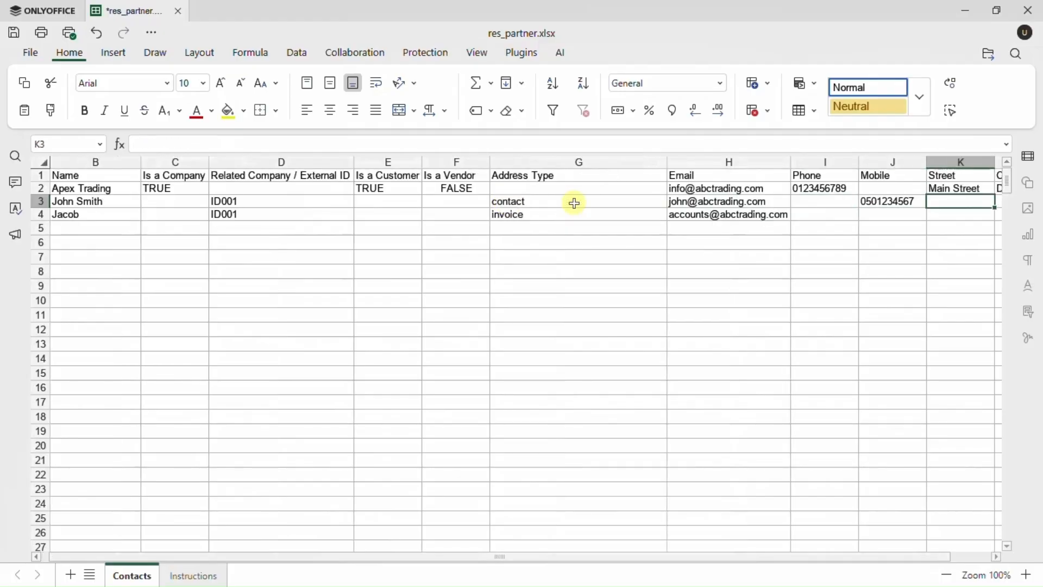
- Check the Website field's label on the Axanta customer form and add a Website header after the template's Country column
key("alt+Tab")
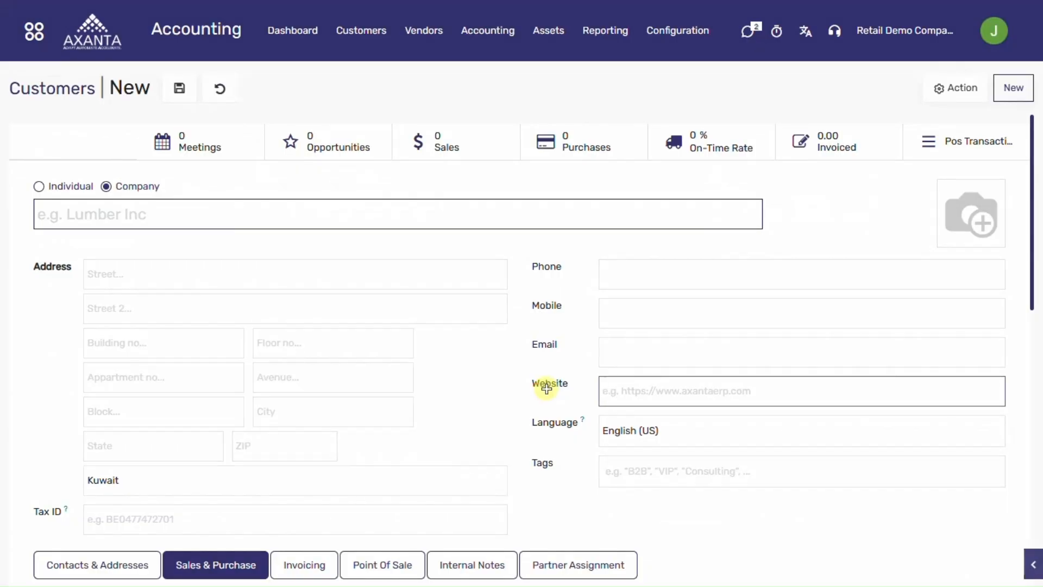
key("alt+Tab")
left_click(953, 176)
type("Webs")
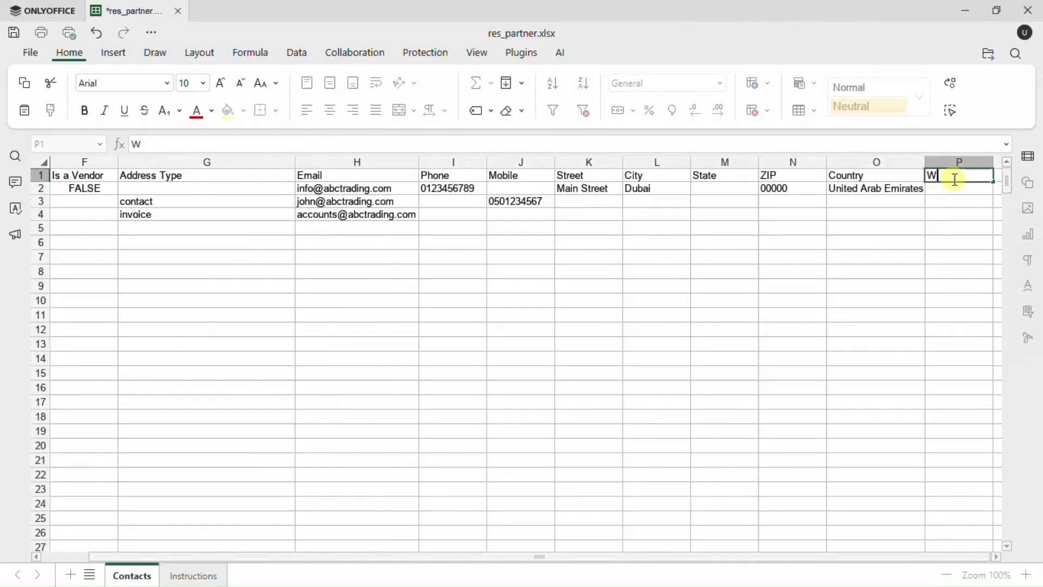
type("ite")
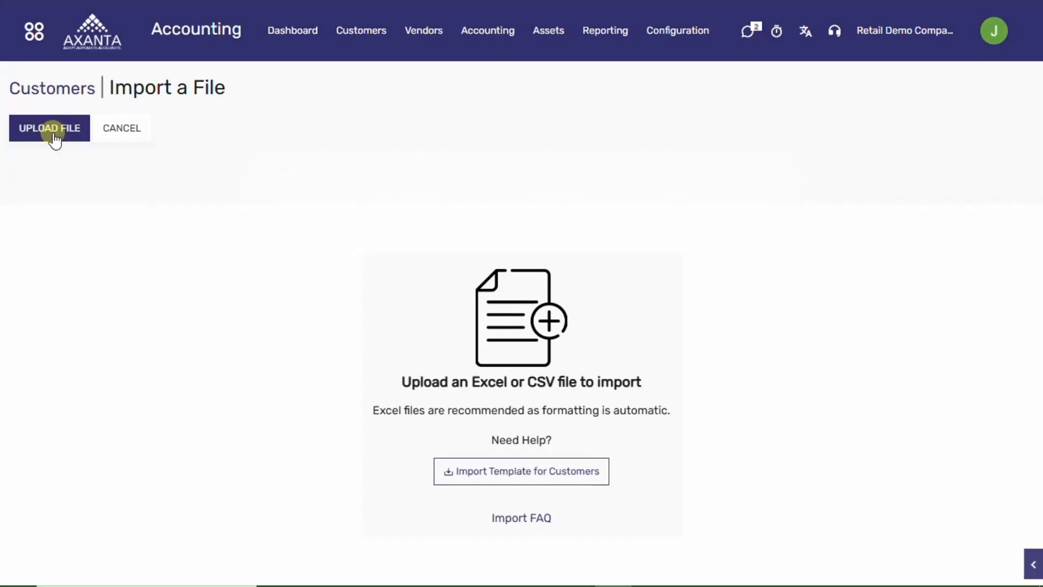
- Import the customer records from the res_partner file in Downloads into Axanta ERP, testing the uploaded file first
left_click(51, 132)
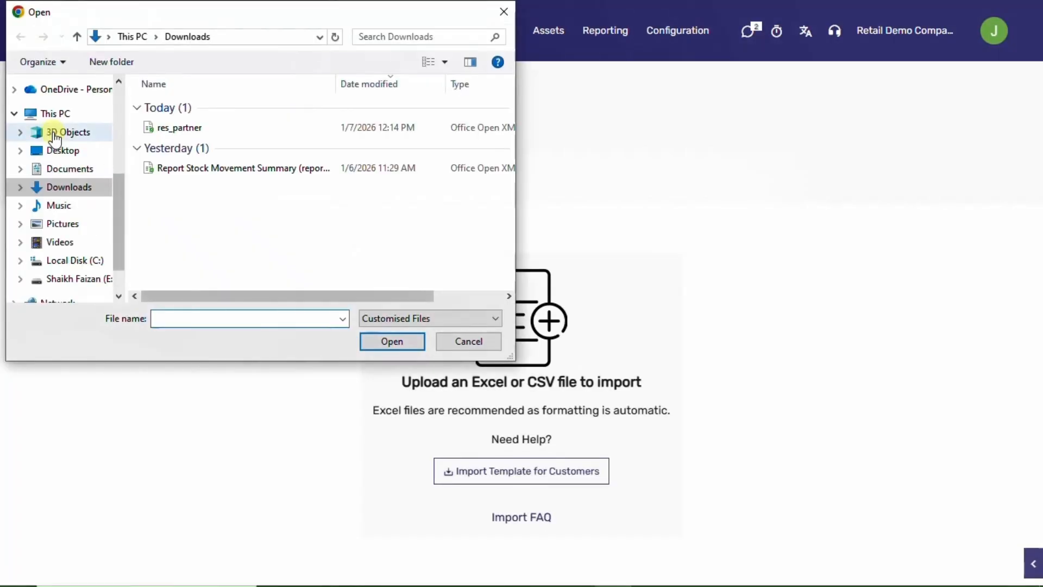
left_click(158, 134)
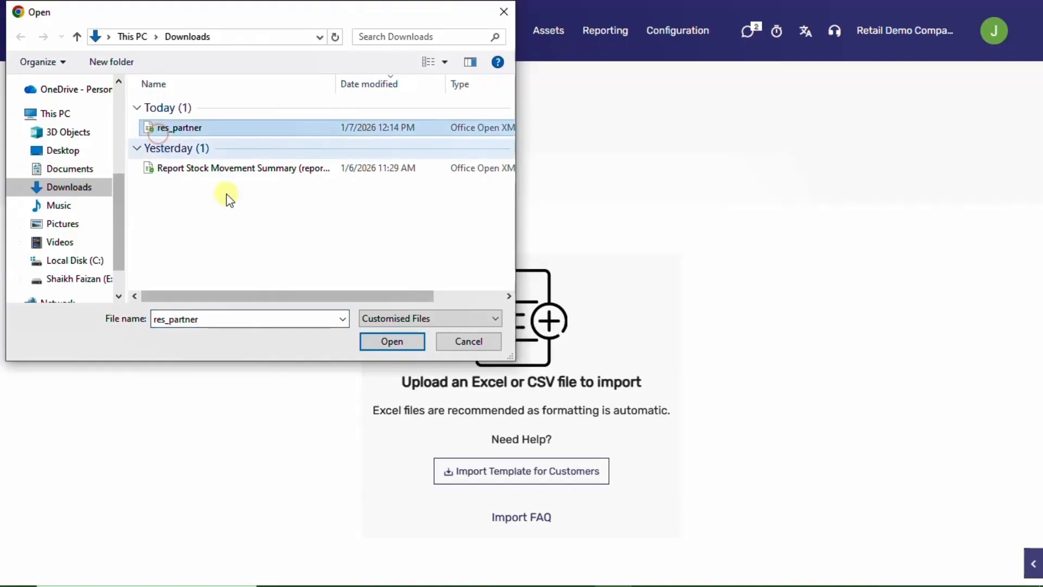
left_click(379, 343)
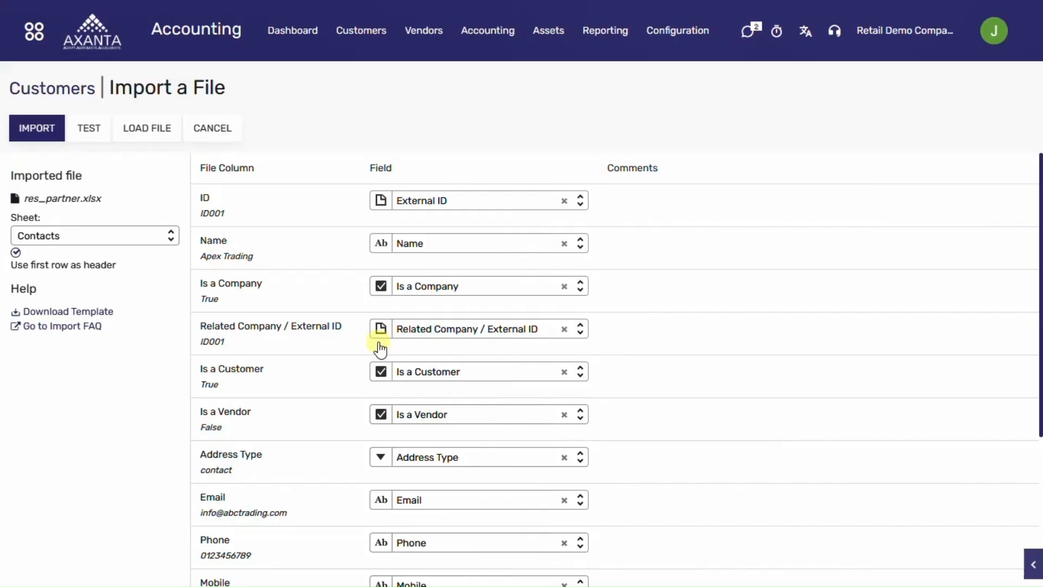
left_click(87, 128)
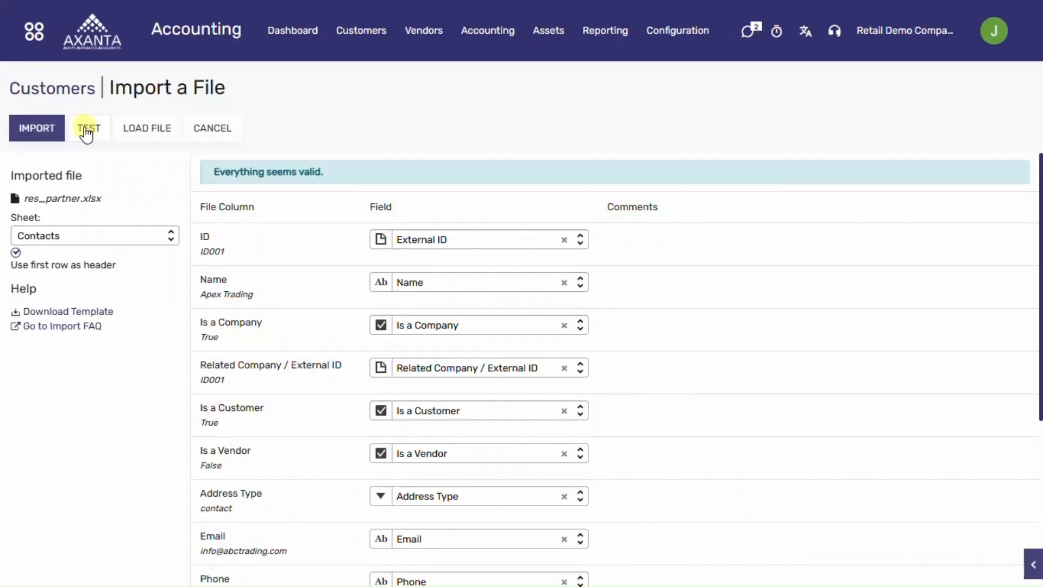
left_click(41, 129)
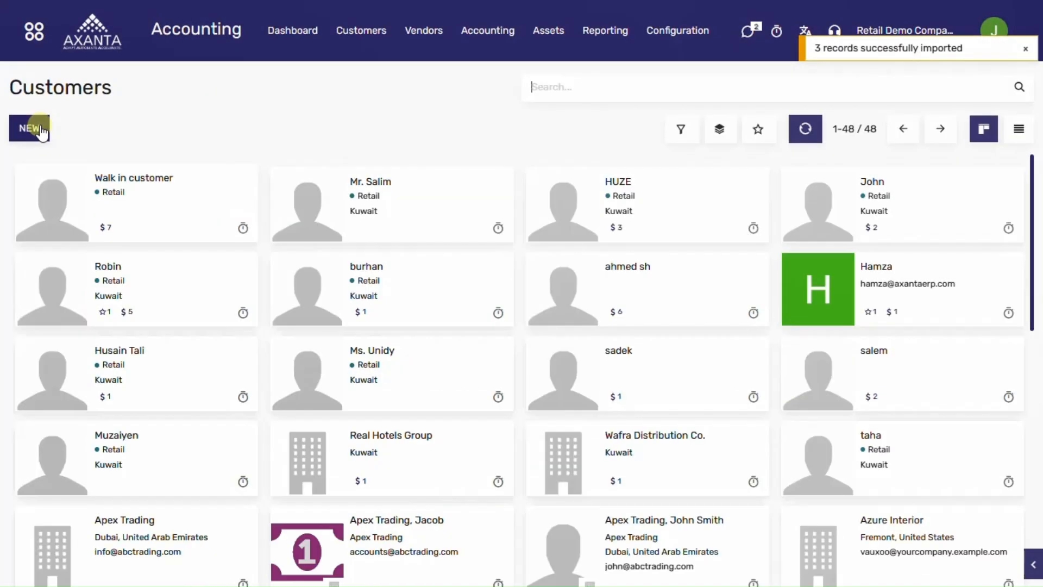